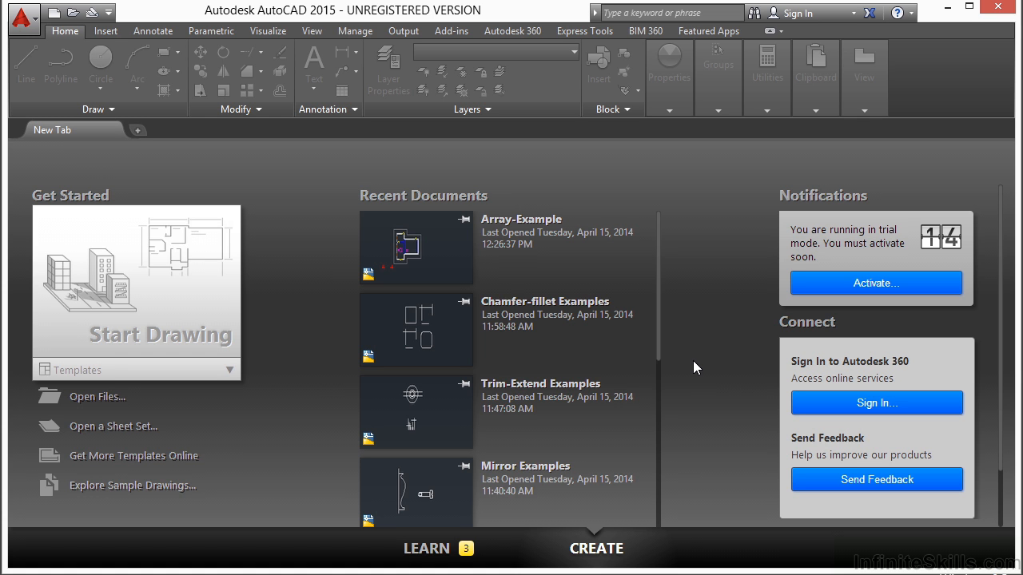
Open the drawing Array-Example.dwg from the 06 folder
click(115, 402)
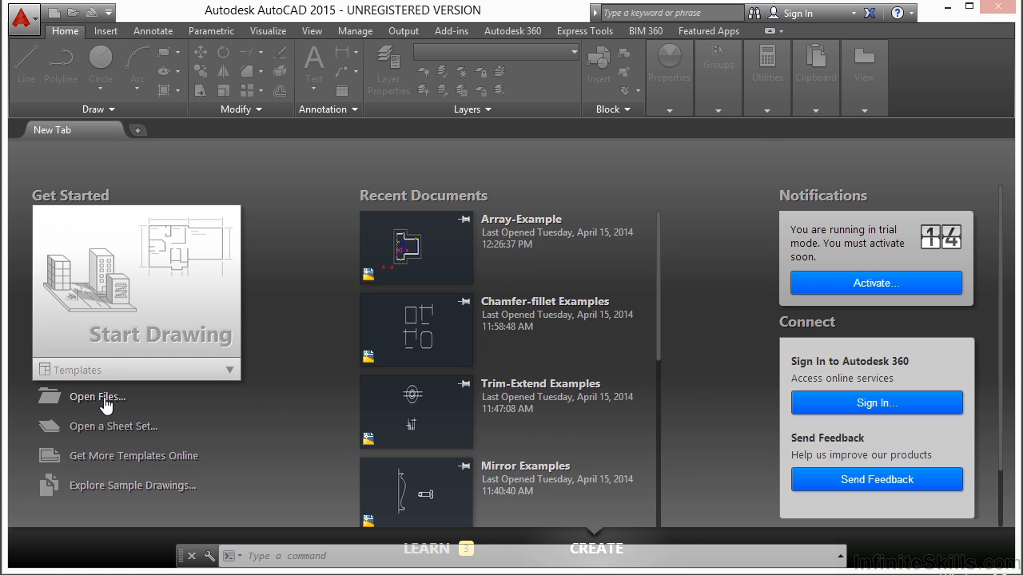
click(447, 182)
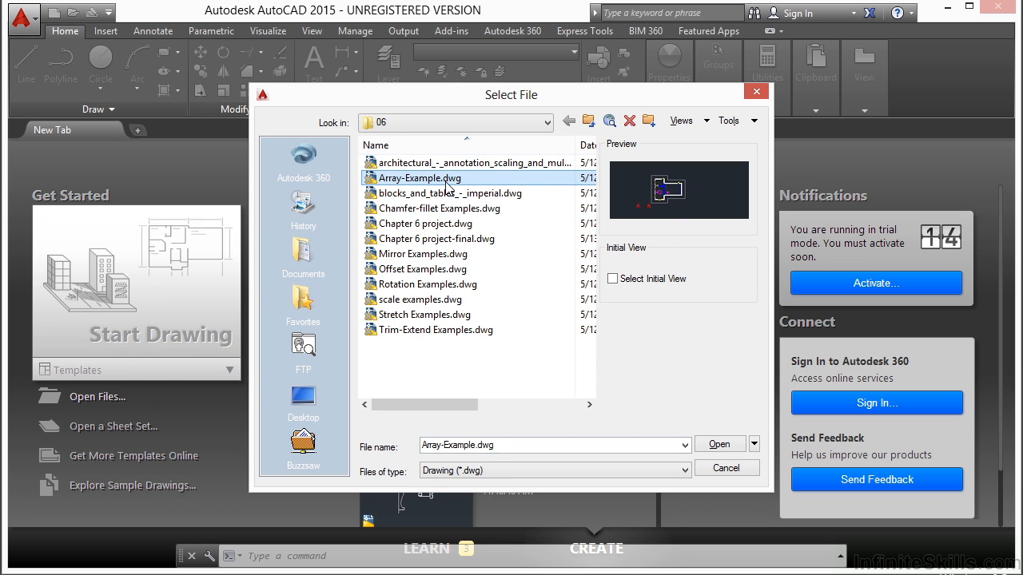
click(717, 444)
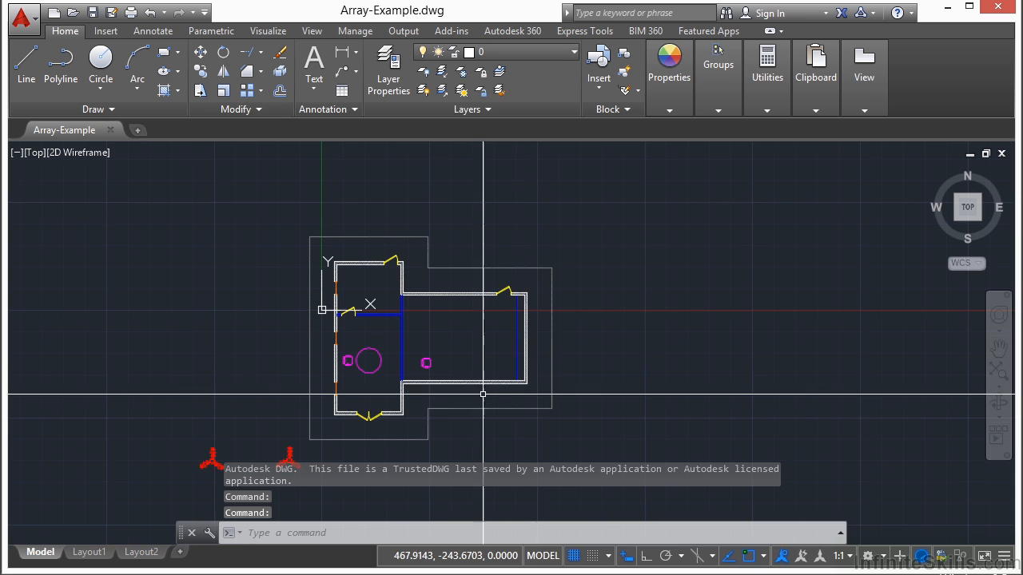
middle_drag(391, 363, 461, 366)
scroll(441, 357, up, 5)
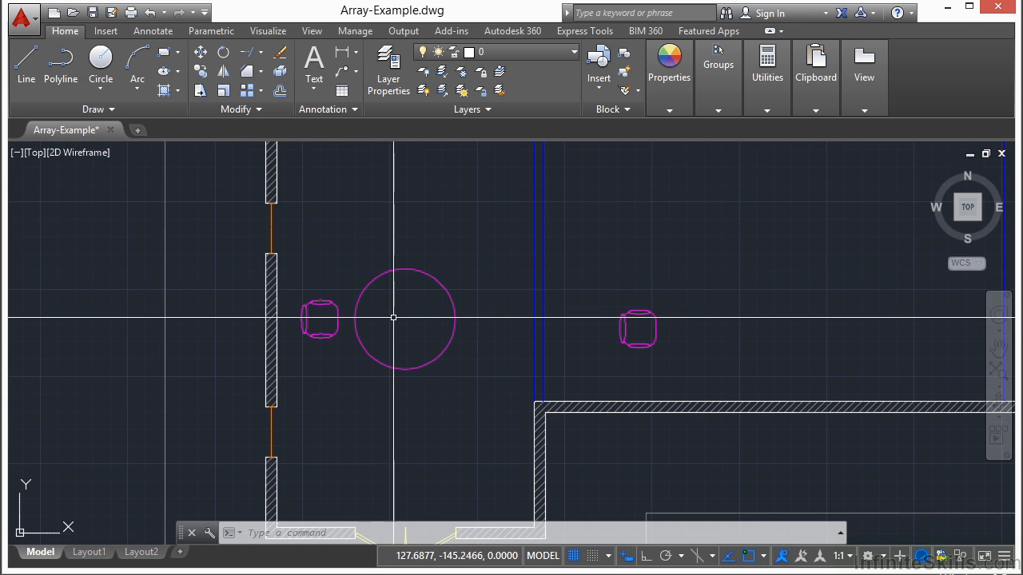
scroll(392, 318, up, 2)
middle_drag(392, 318, 389, 329)
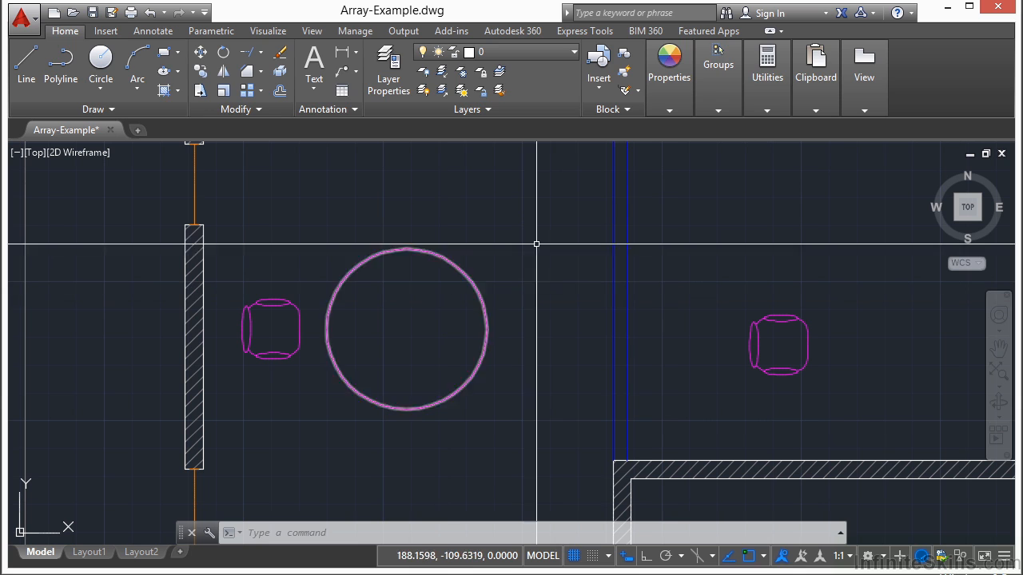
text(AR)
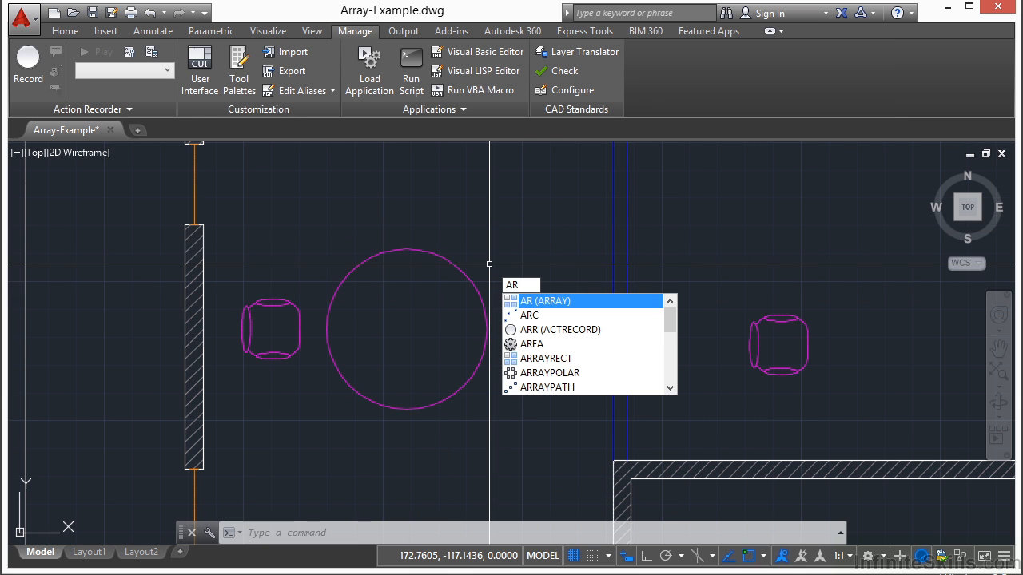
key(Return)
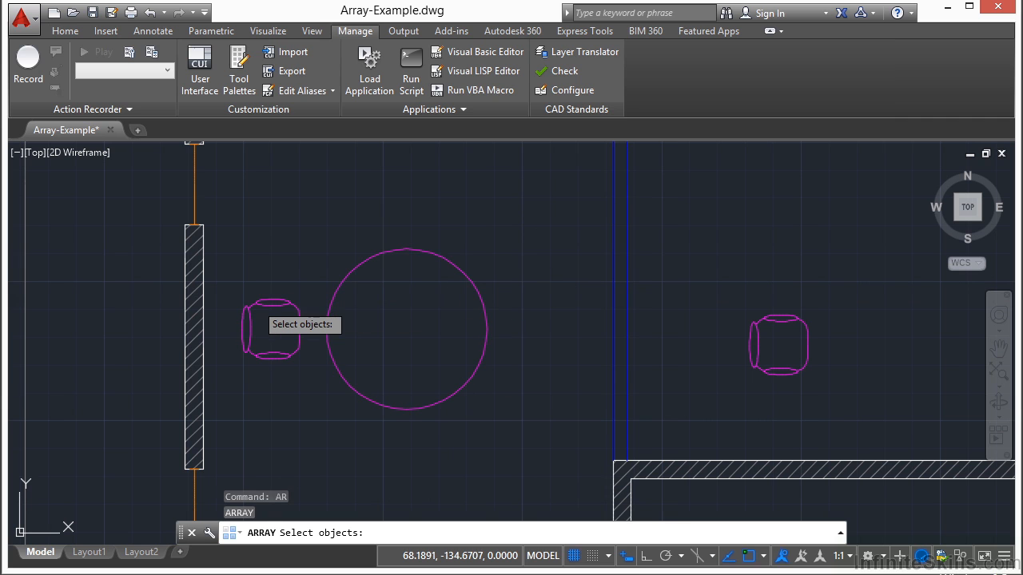
click(256, 303)
key(Return)
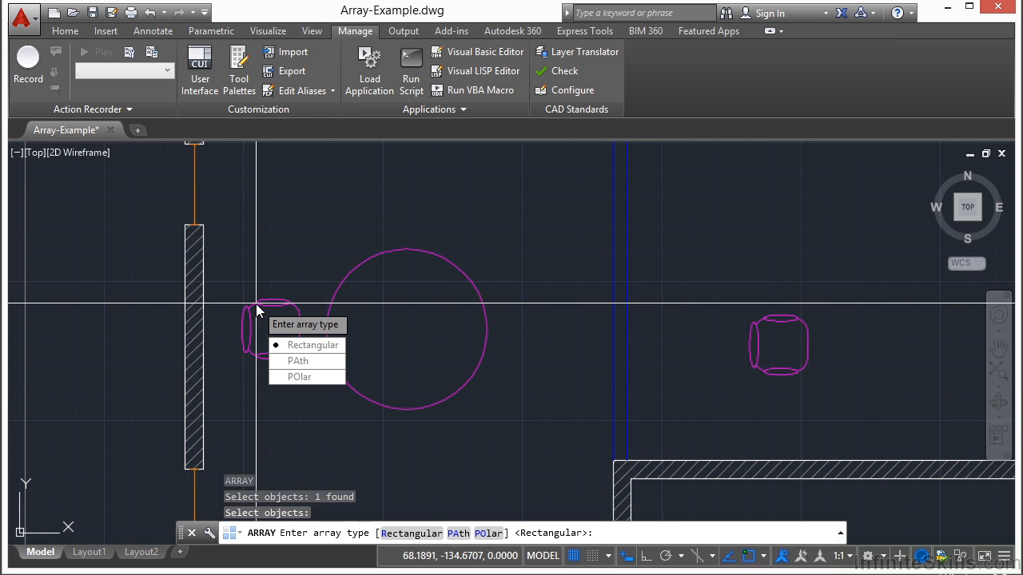
click(337, 380)
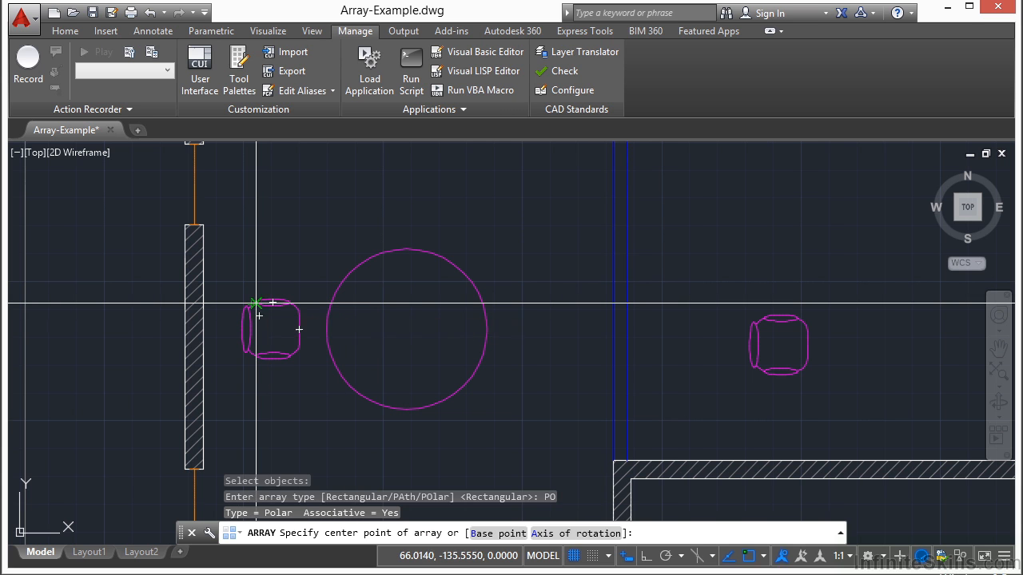
key(Escape)
key(Escape)
key(Escape)
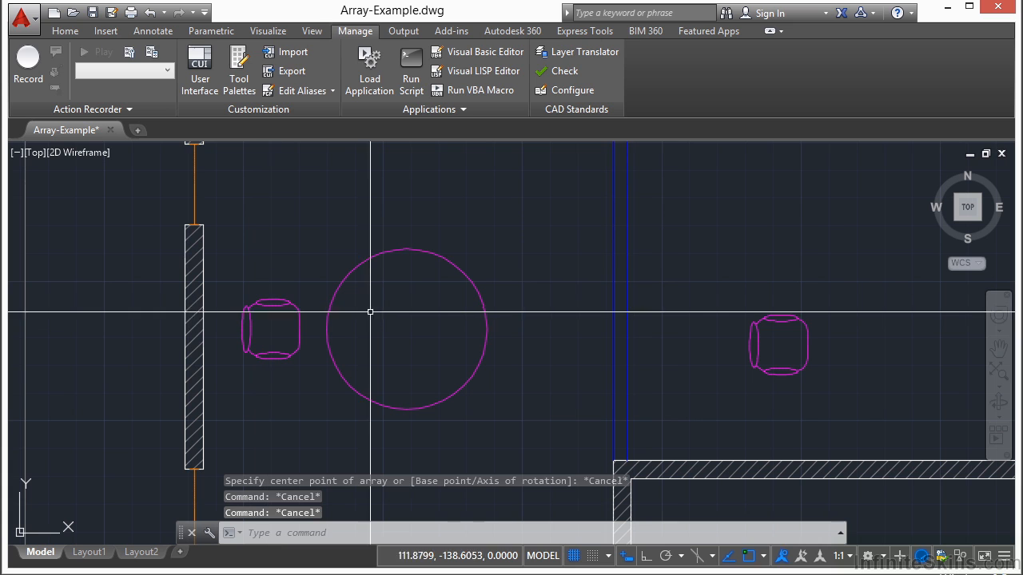
Create a polar array of the chair beside the round table, centred on the table circle's center
click(65, 31)
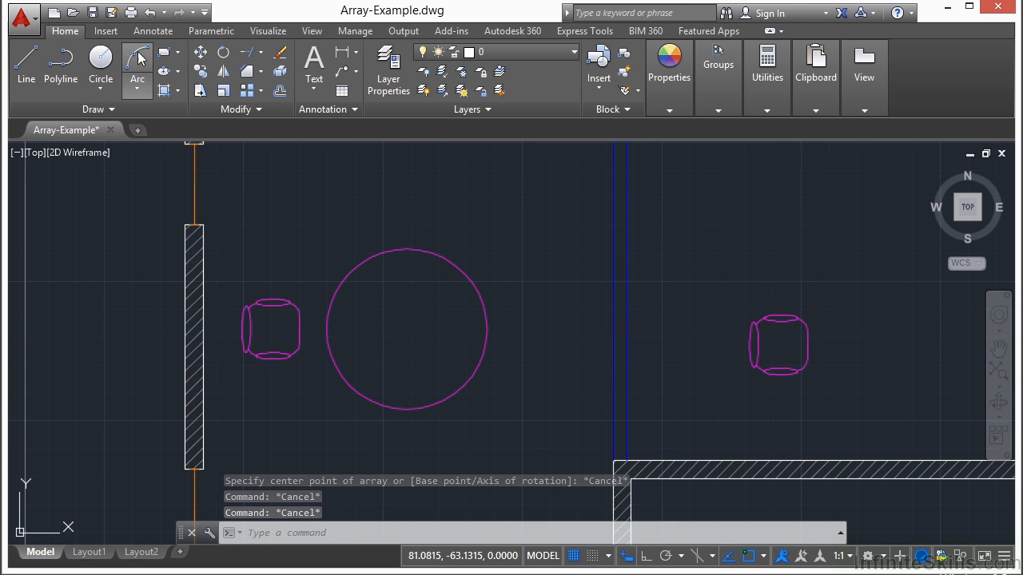
click(261, 90)
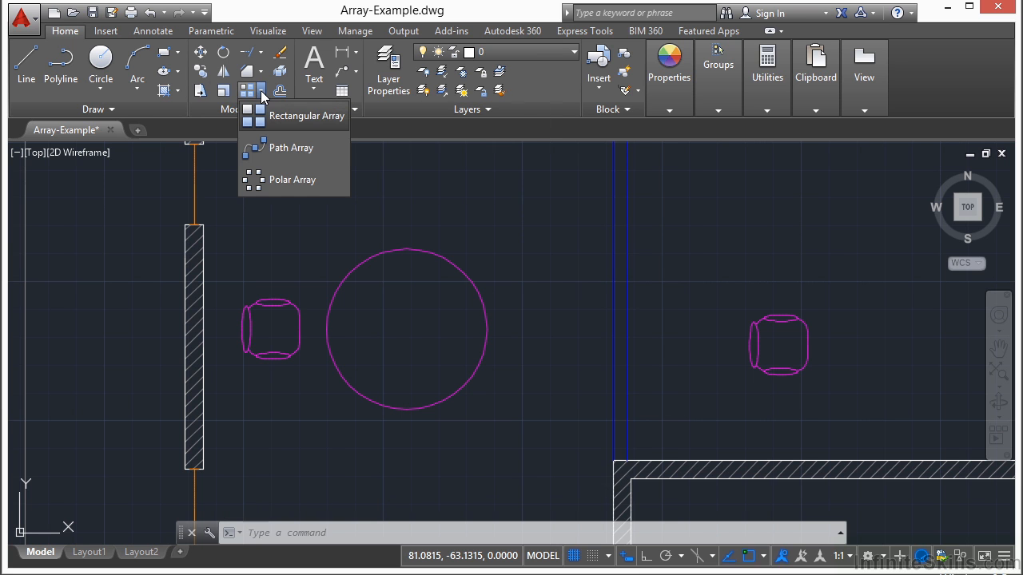
click(293, 180)
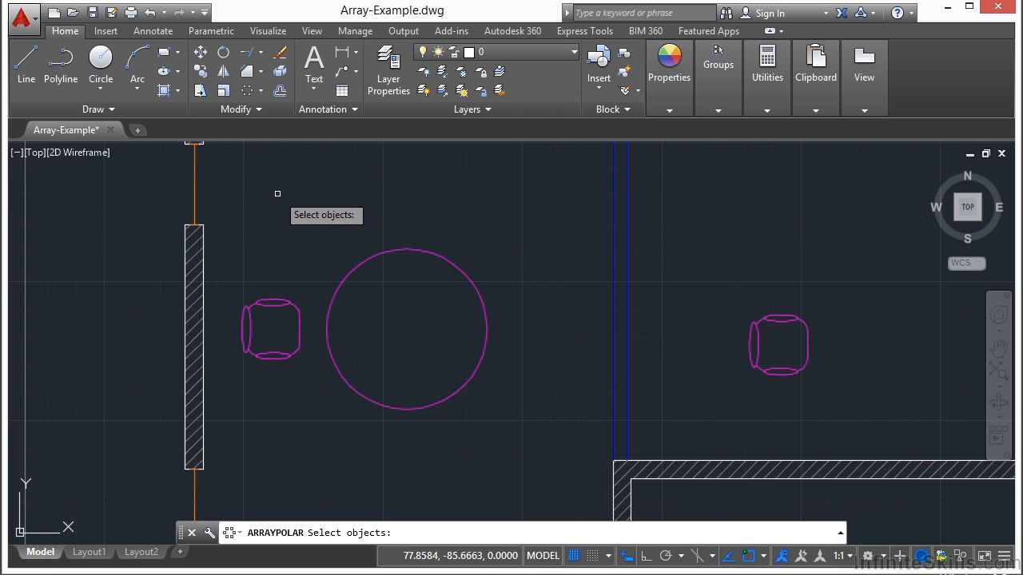
click(298, 313)
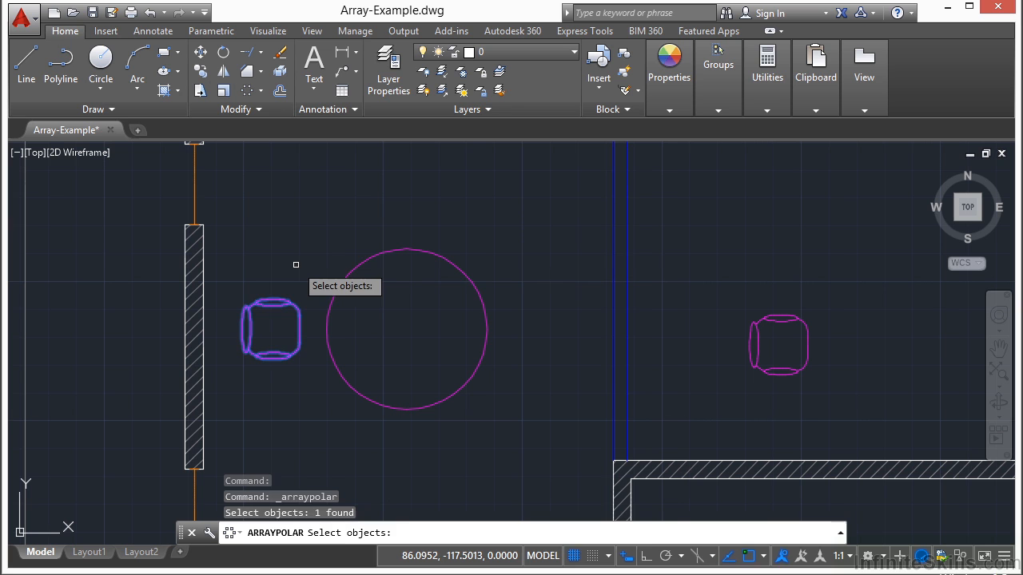
key(Return)
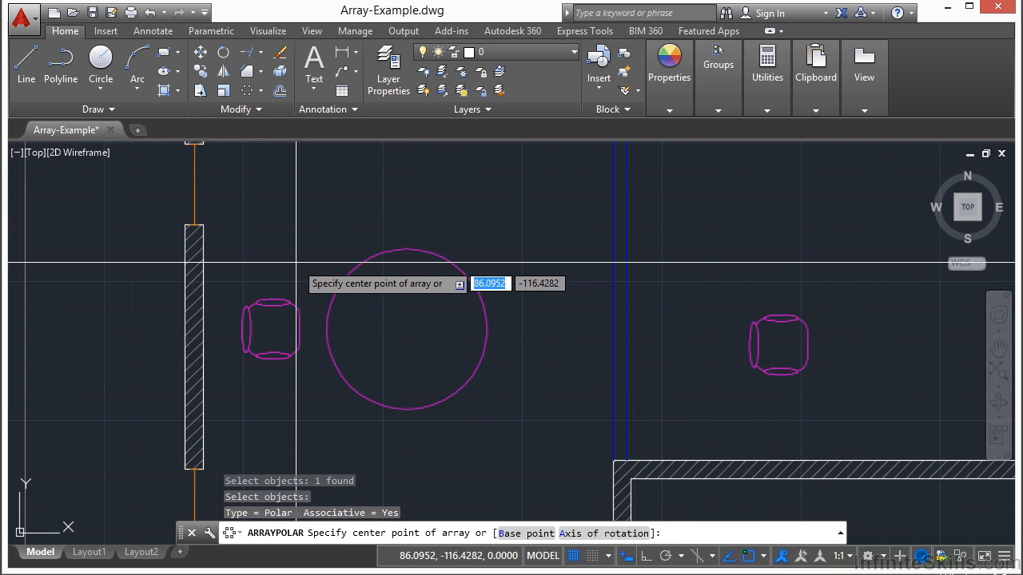
click(401, 331)
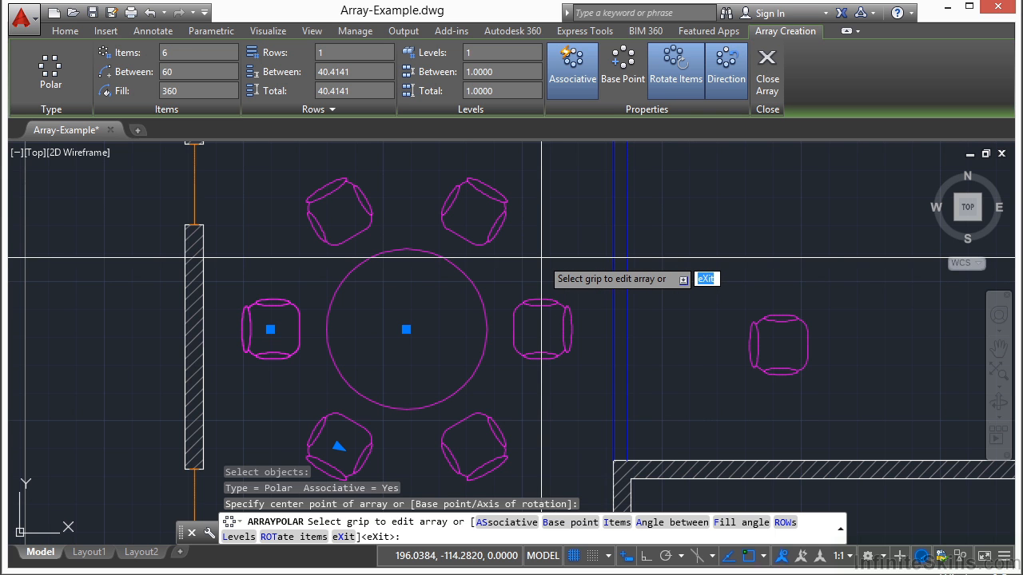
Adjust the chair array with its grips to 9 items spaced 40 degrees apart
scroll(542, 258, down, 2)
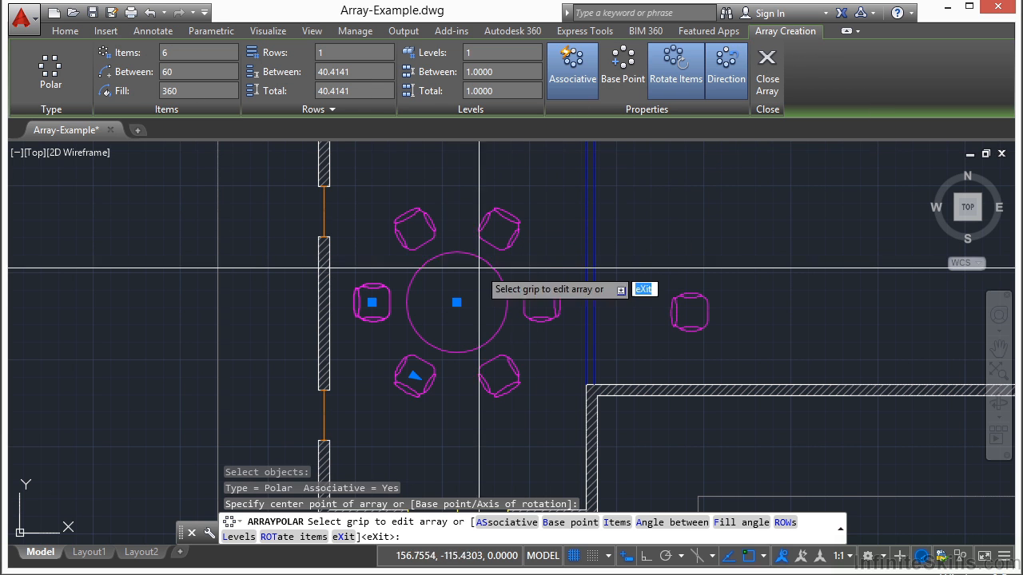
click(413, 375)
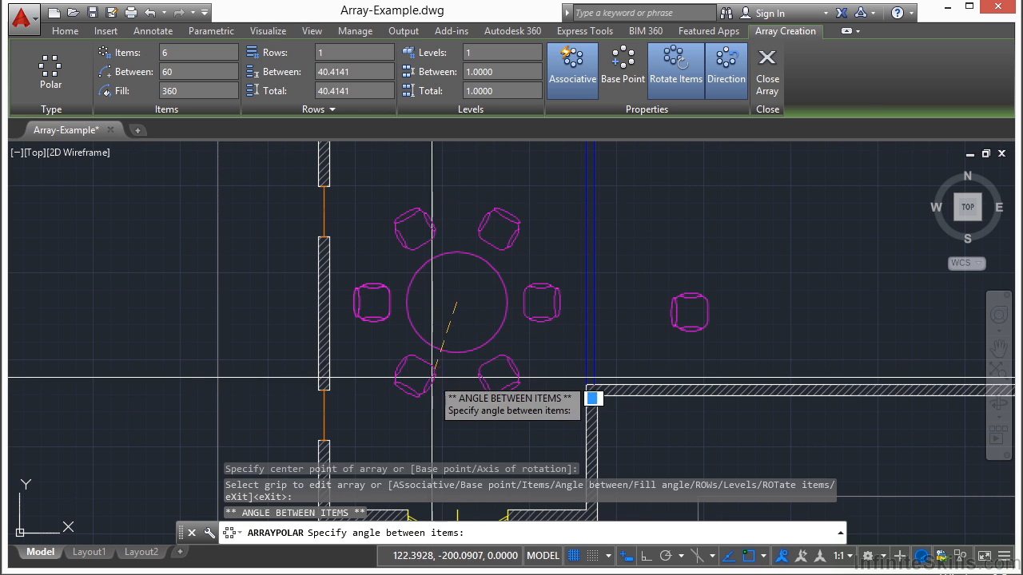
click(381, 360)
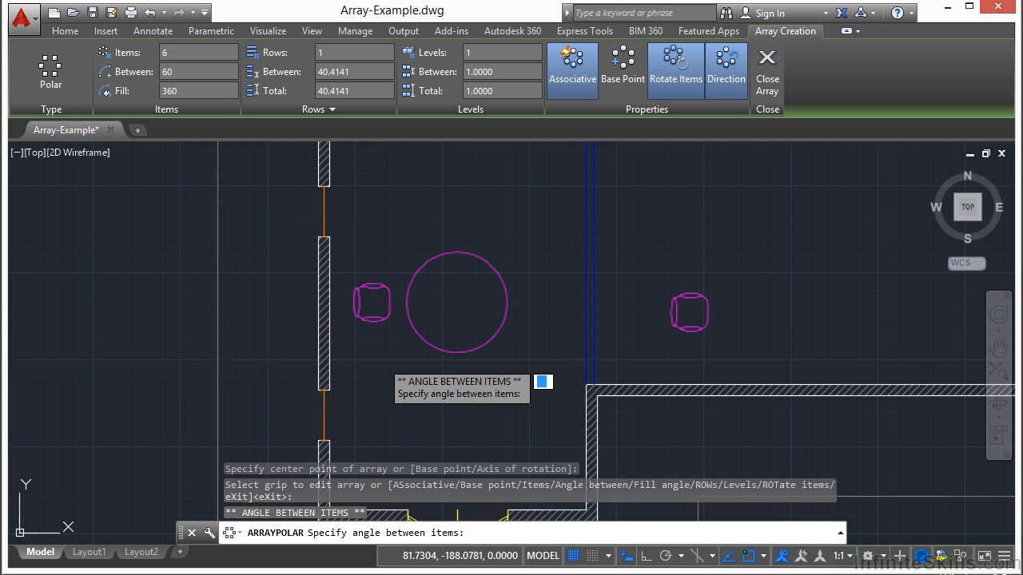
click(537, 289)
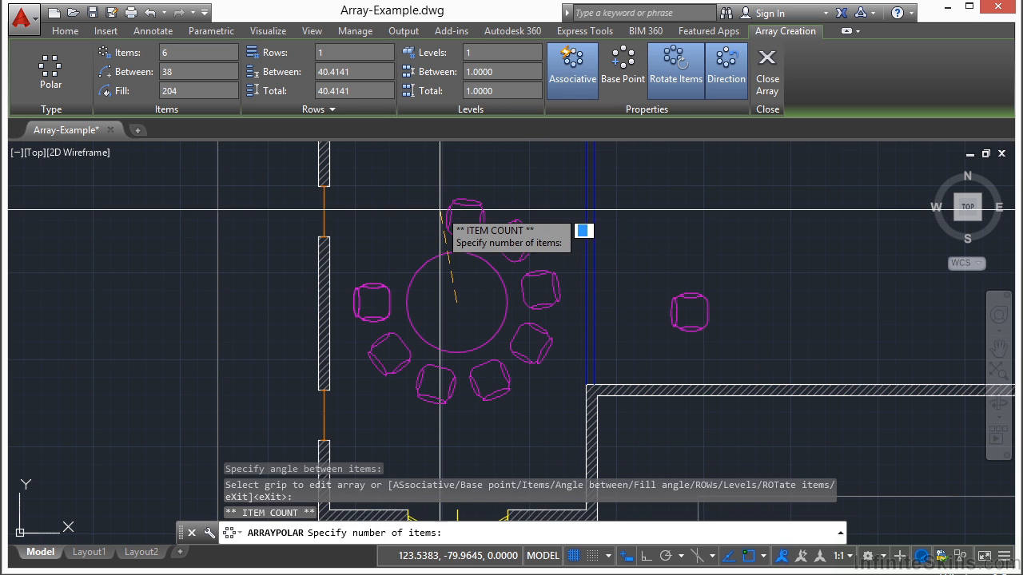
click(390, 220)
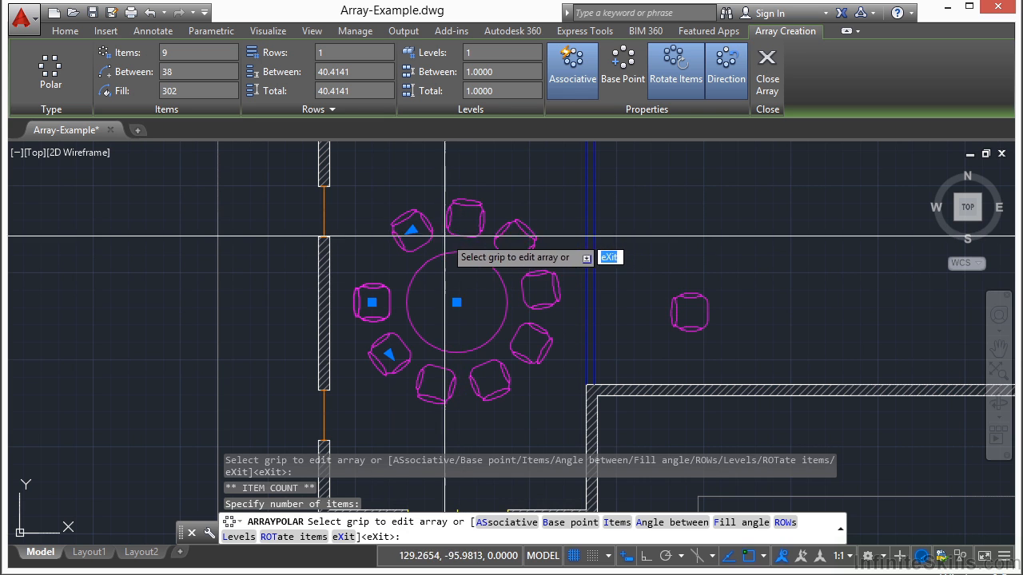
click(388, 354)
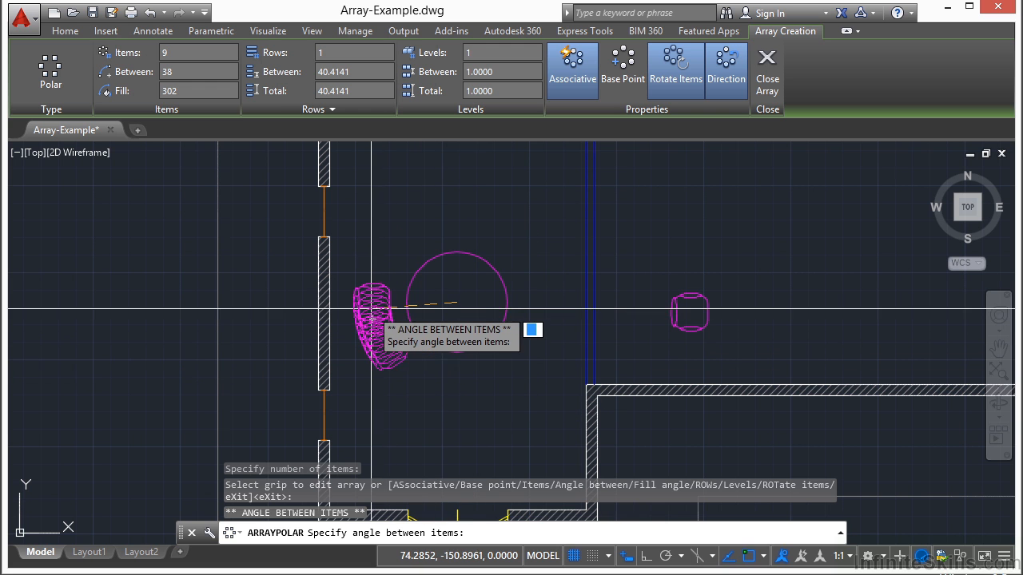
click(425, 362)
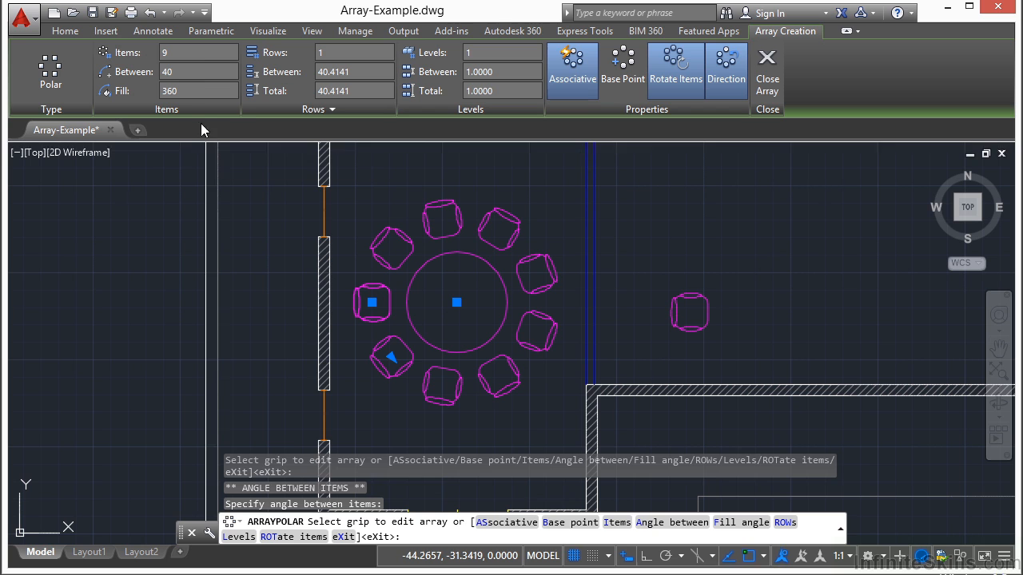
Set the number of items in the chair array to 5
click(187, 53)
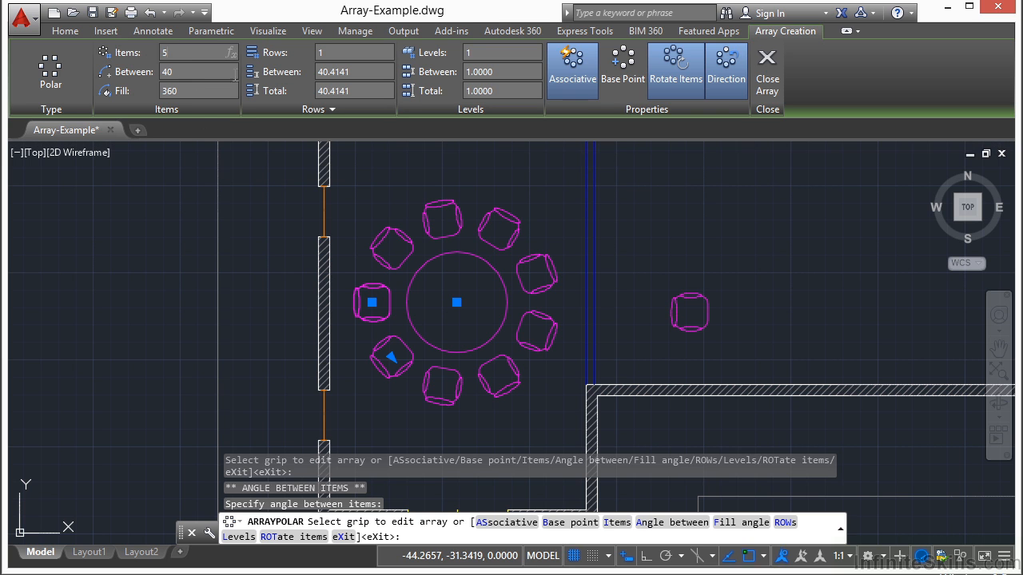
key(Return)
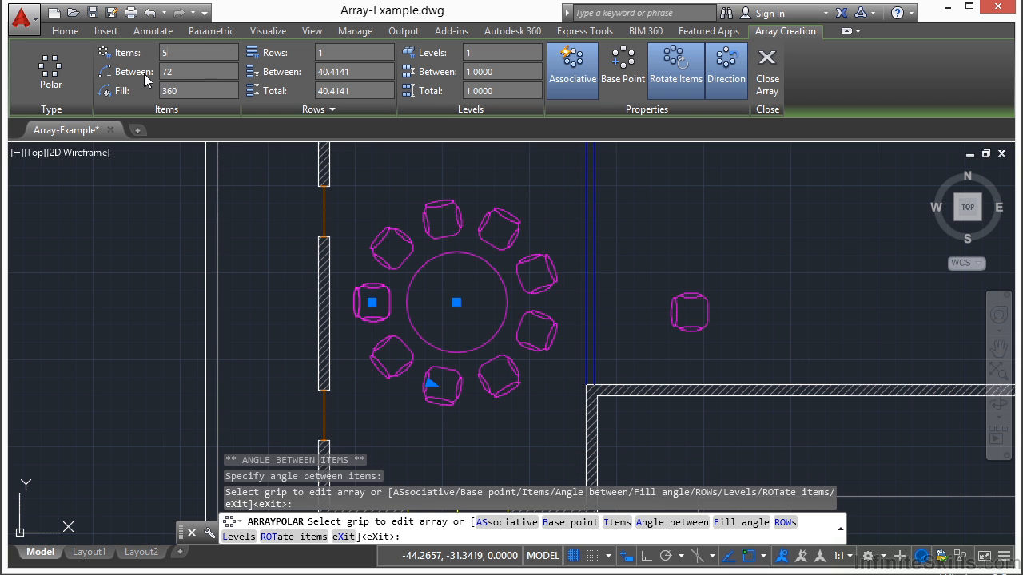
Try a fill angle of 180 degrees for the chair array, and restore it to 360 degrees
click(193, 91)
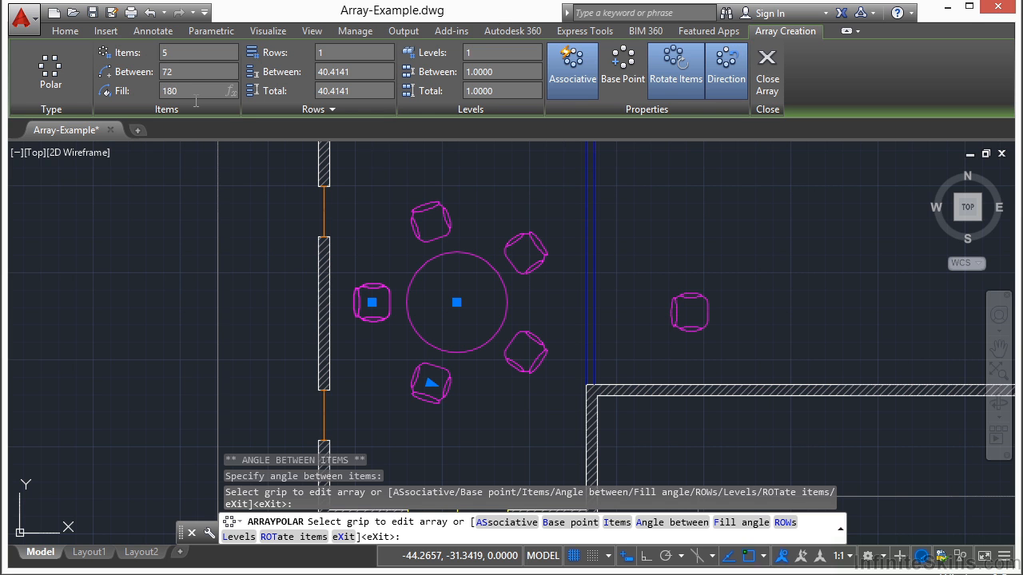
key(Return)
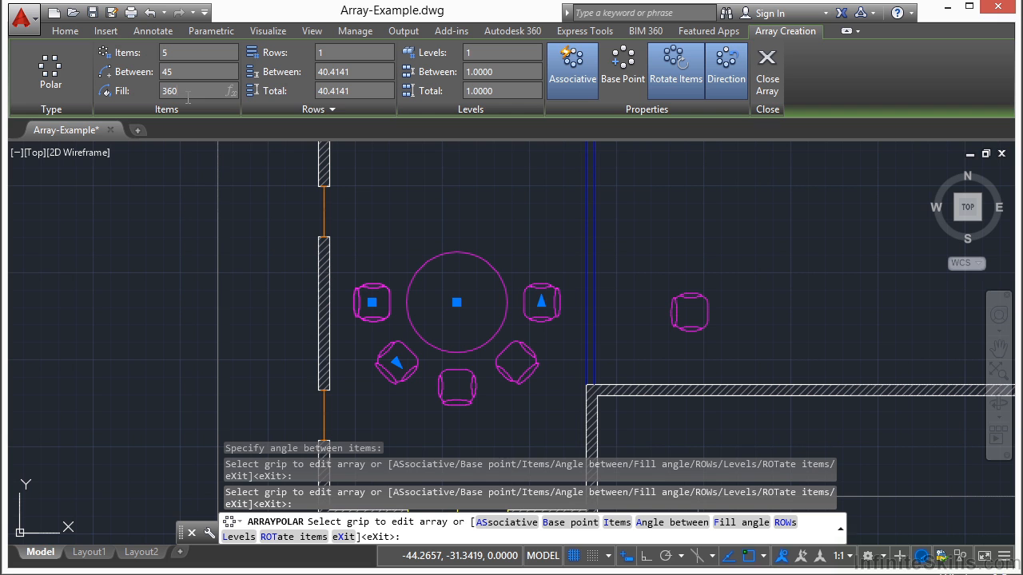
text(72)
key(Return)
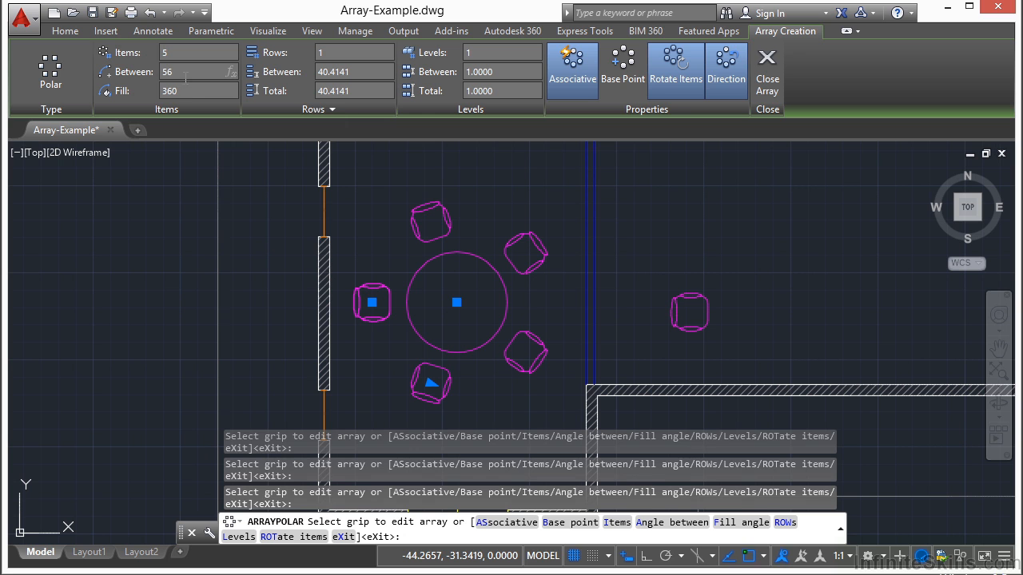
Try an angle of 56 degrees between the chairs, and restore the array's fill angle to 360 degrees
key(Return)
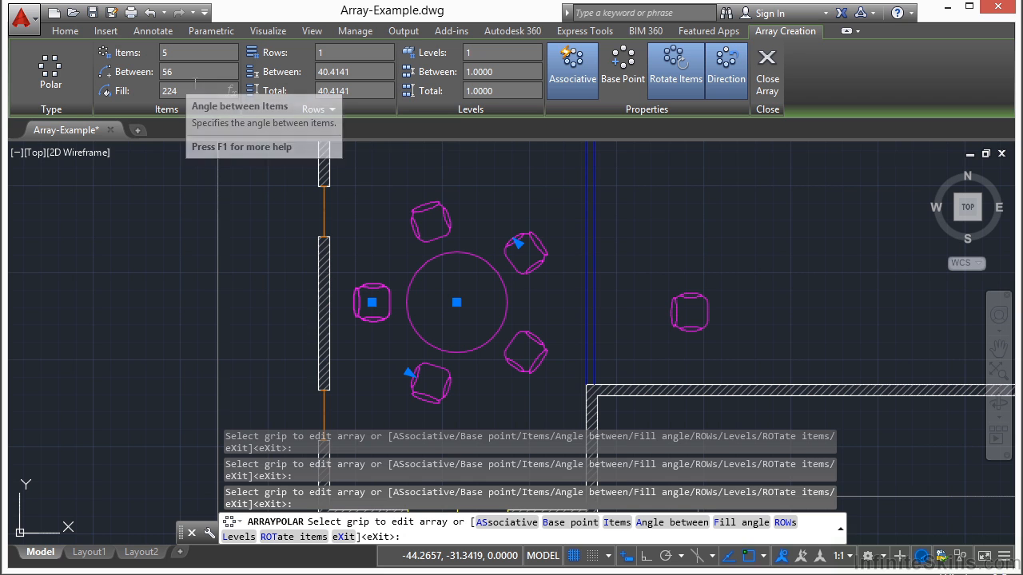
click(191, 97)
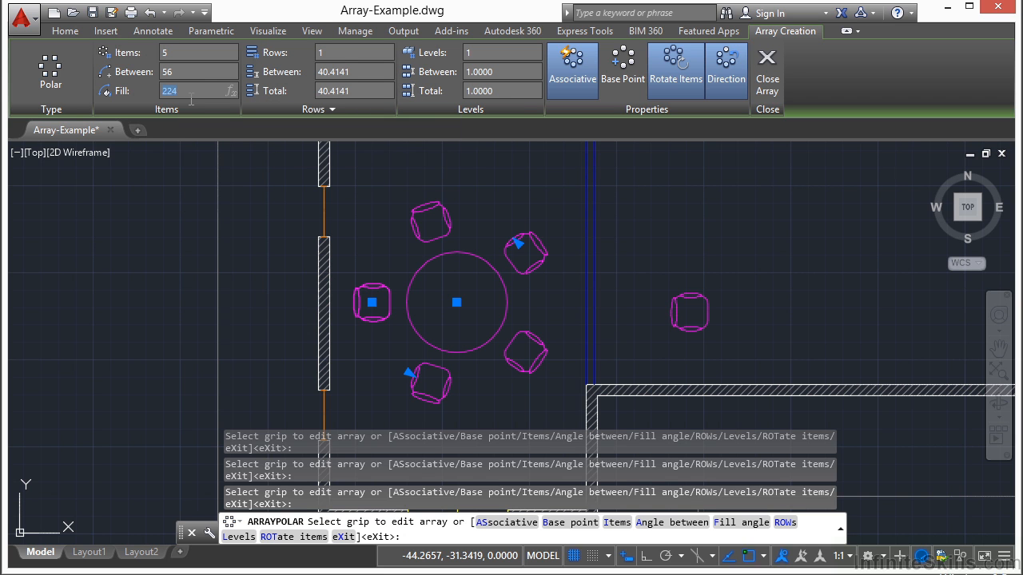
text(360)
key(Return)
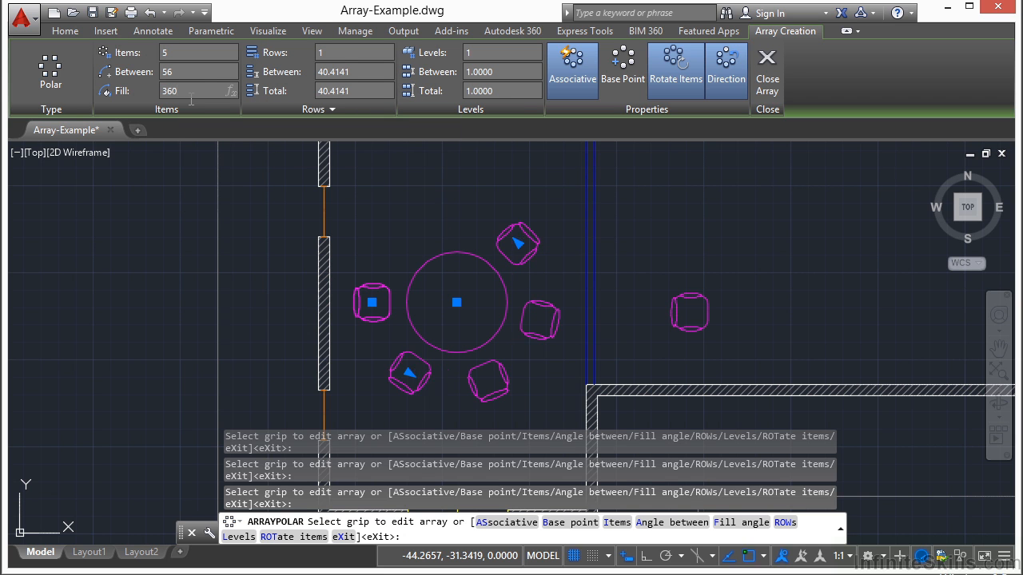
Try a row count of 2 for the polar chair array
click(347, 53)
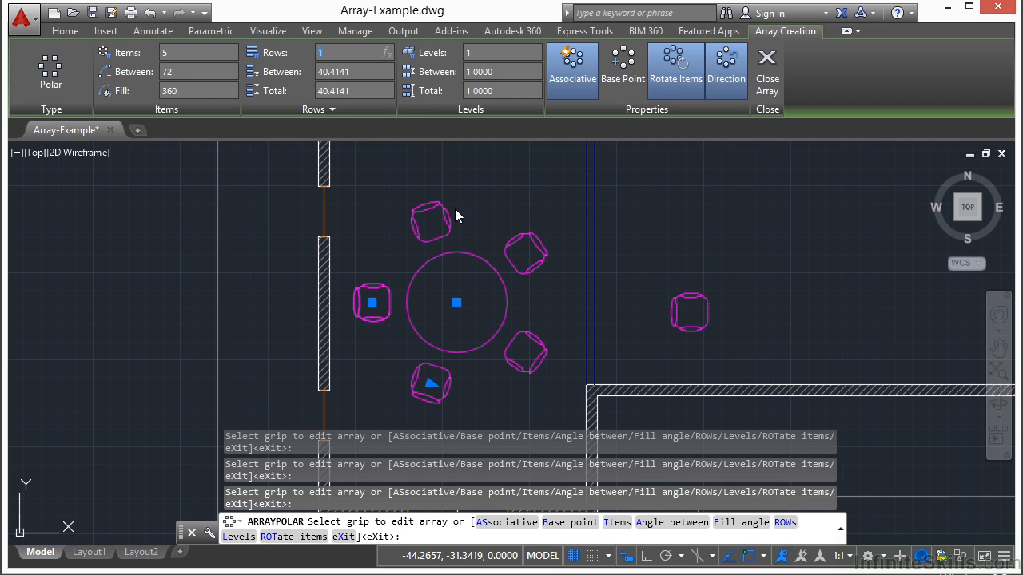
text(2)
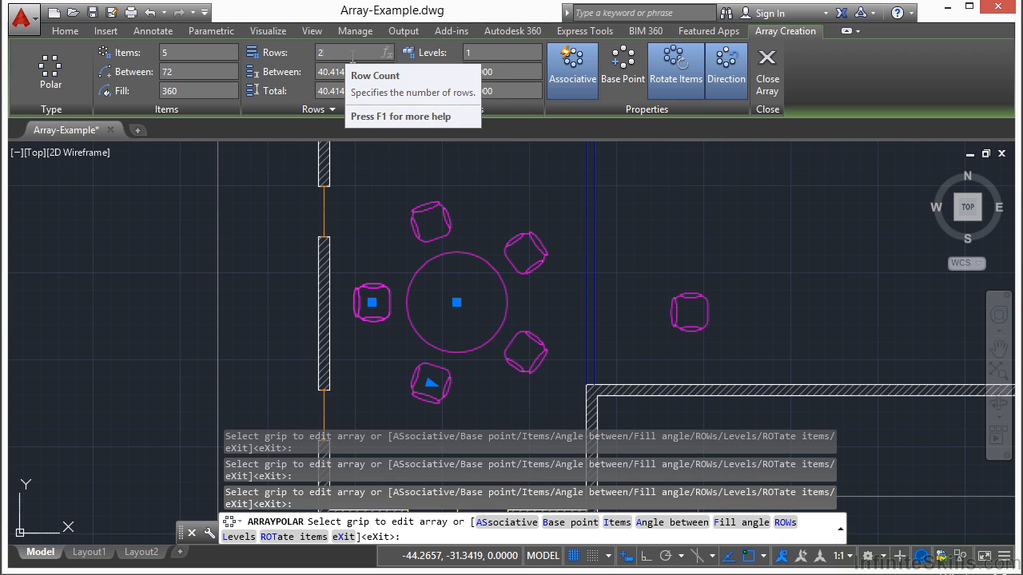
key(Return)
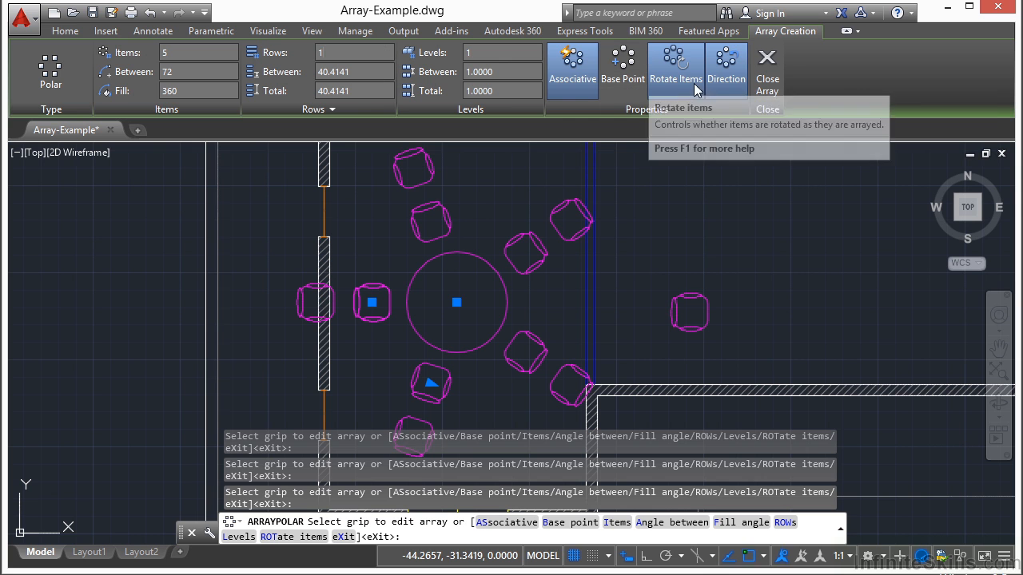
Try toggling the chair array's direction and turning off item rotation, and restore both settings
click(728, 80)
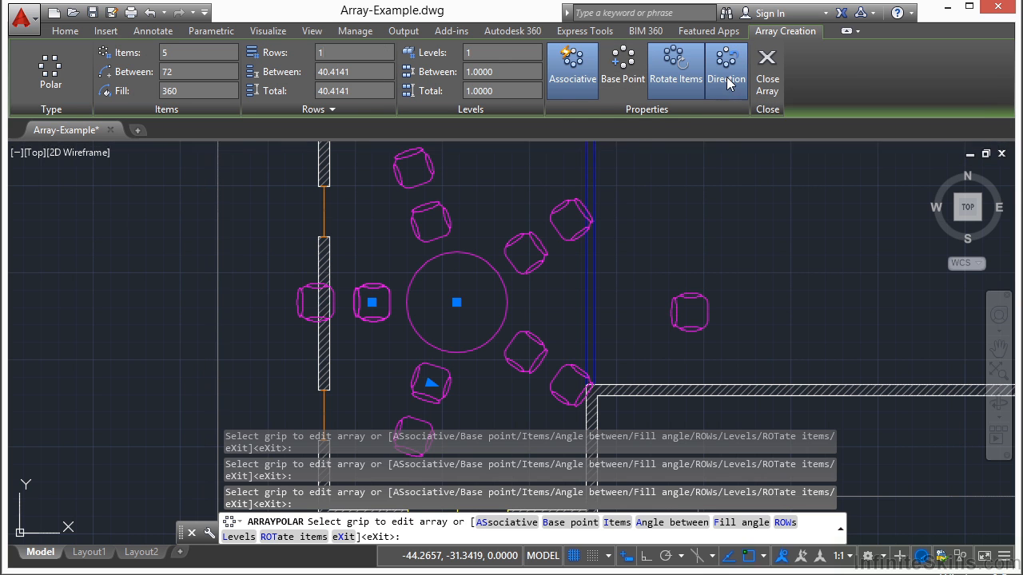
click(728, 80)
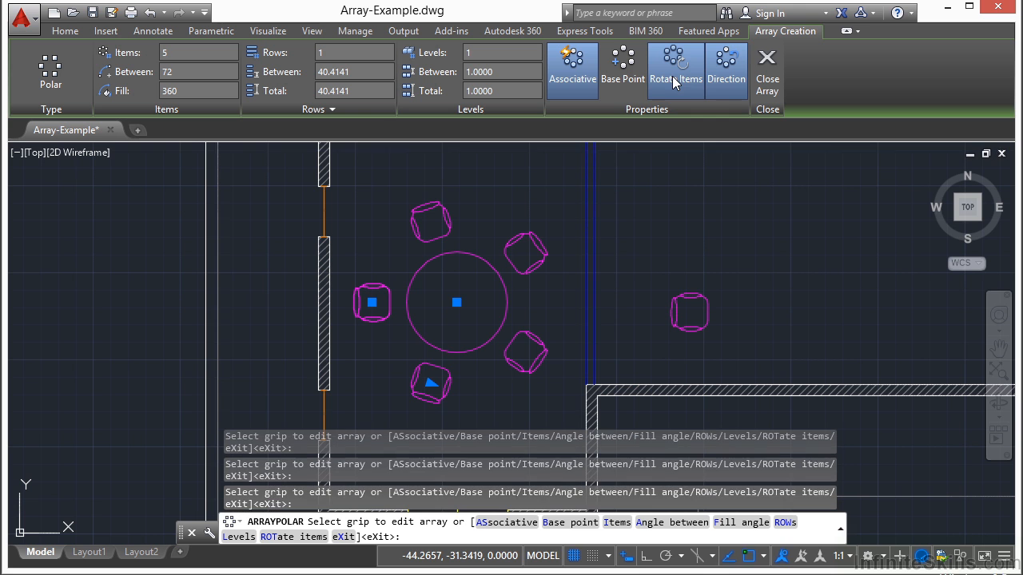
click(675, 82)
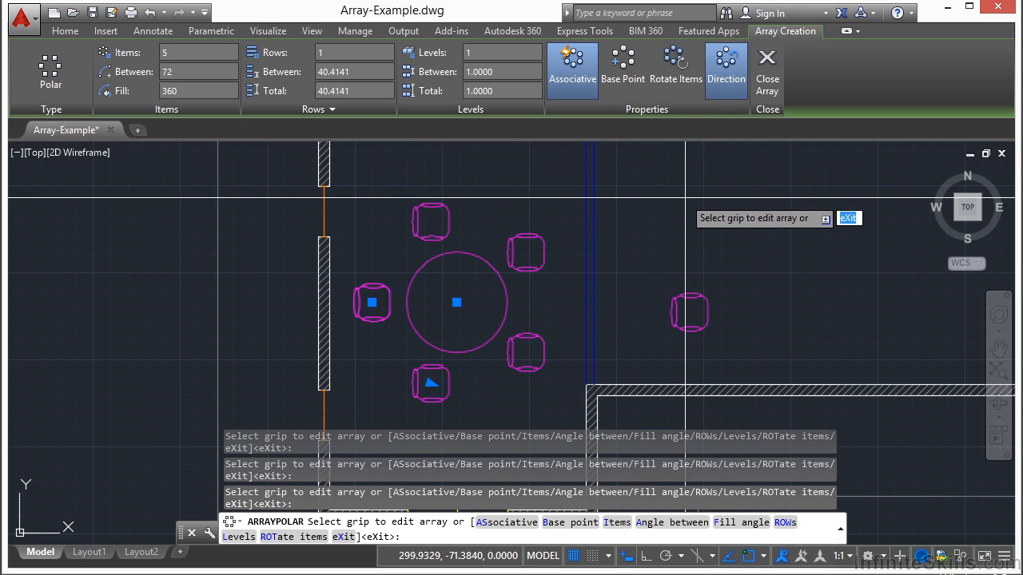
scroll(372, 316, up, 2)
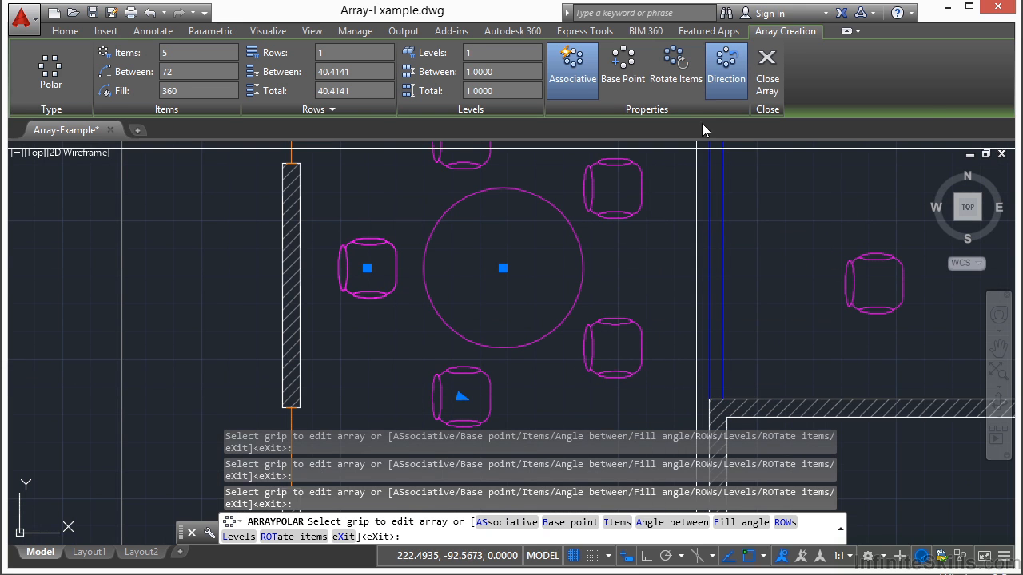
click(685, 66)
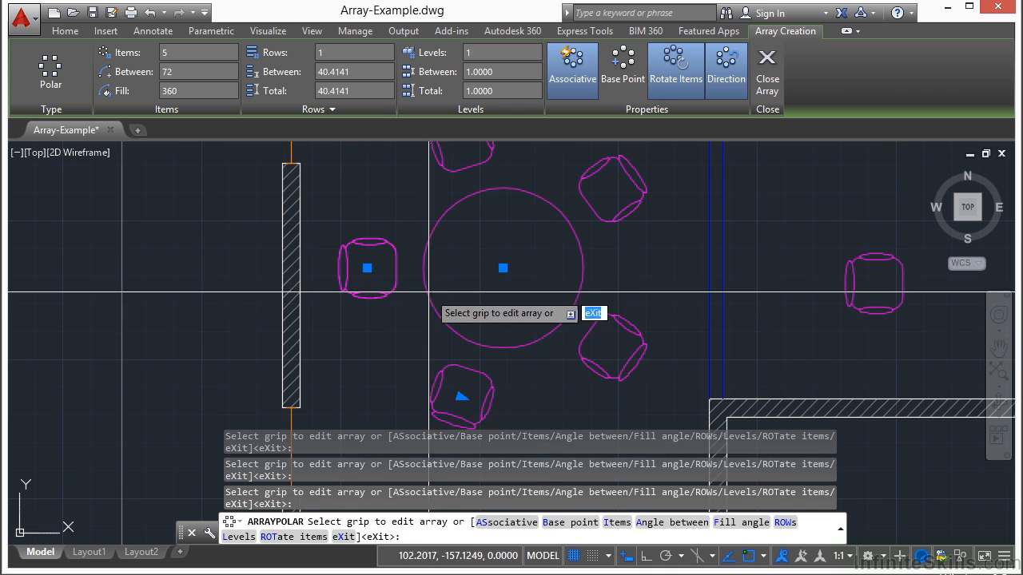
Try a different base point and a stretched radius for the chair array, and undo the whole array
scroll(424, 293, down, 2)
click(622, 66)
click(543, 279)
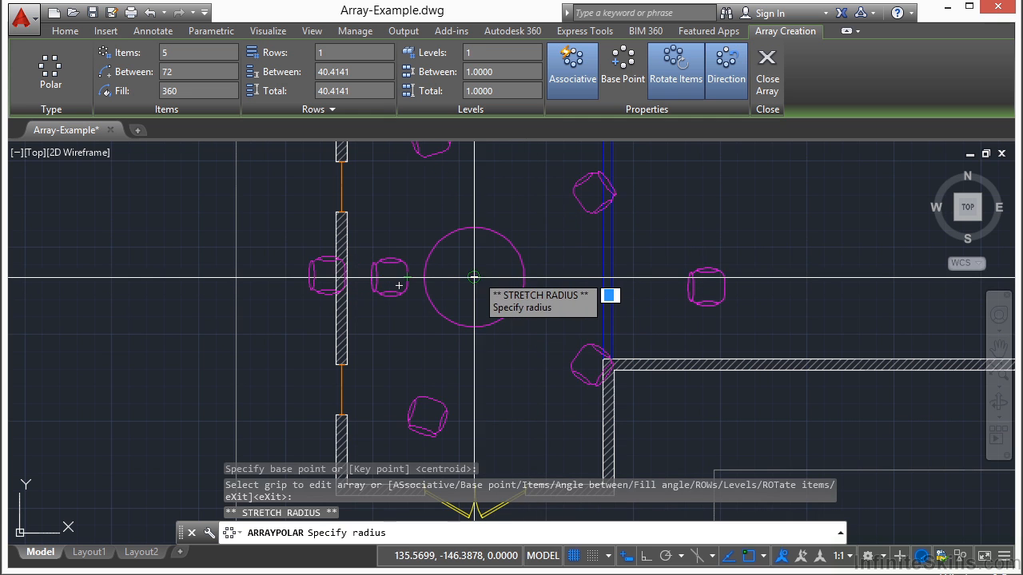
click(236, 276)
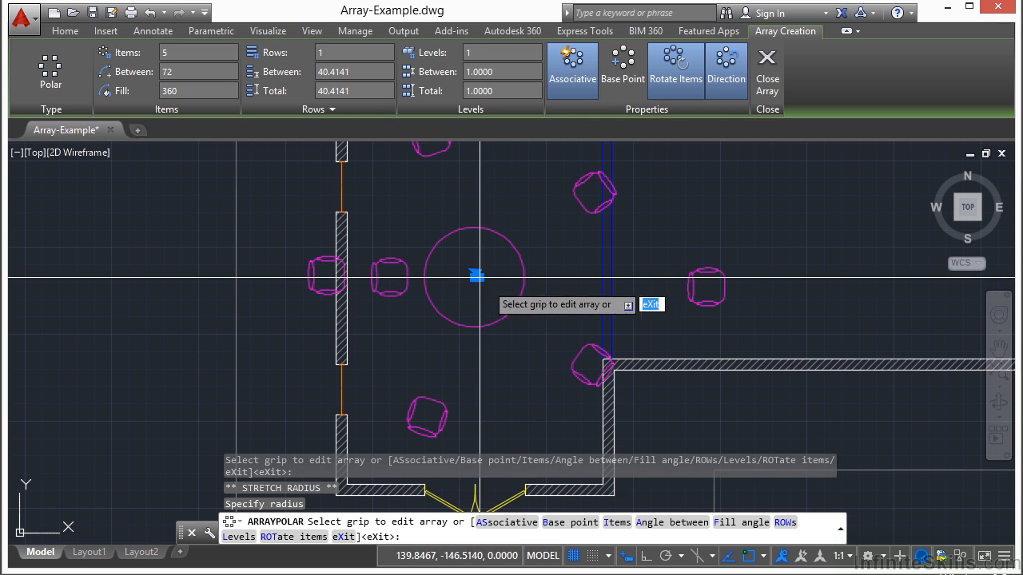
key(Escape)
key(ctrl+z)
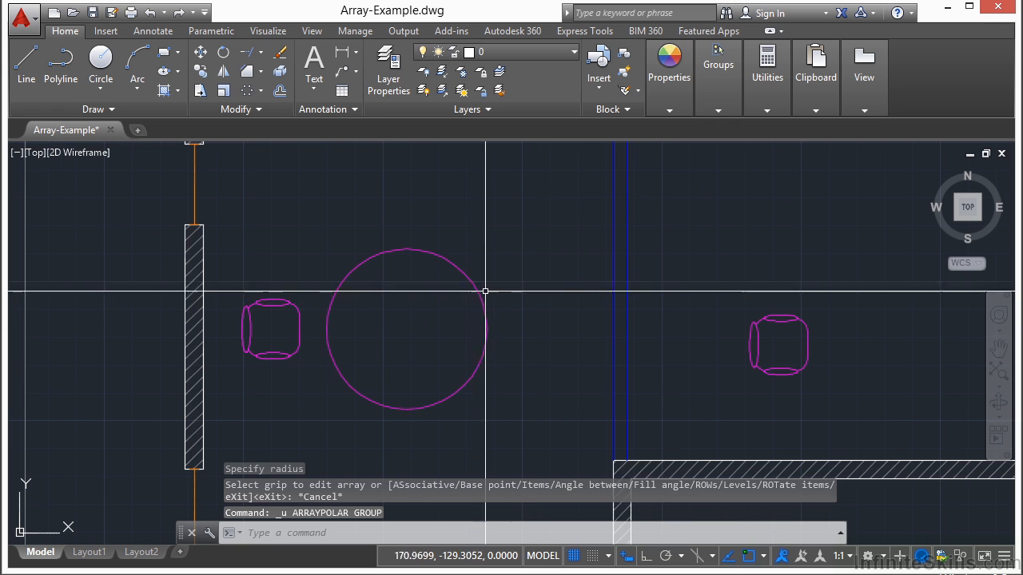
Create an associative polar array of the chair beside the round table, centred on the table's centre point
middle_drag(435, 316, 467, 257)
scroll(472, 263, down, 2)
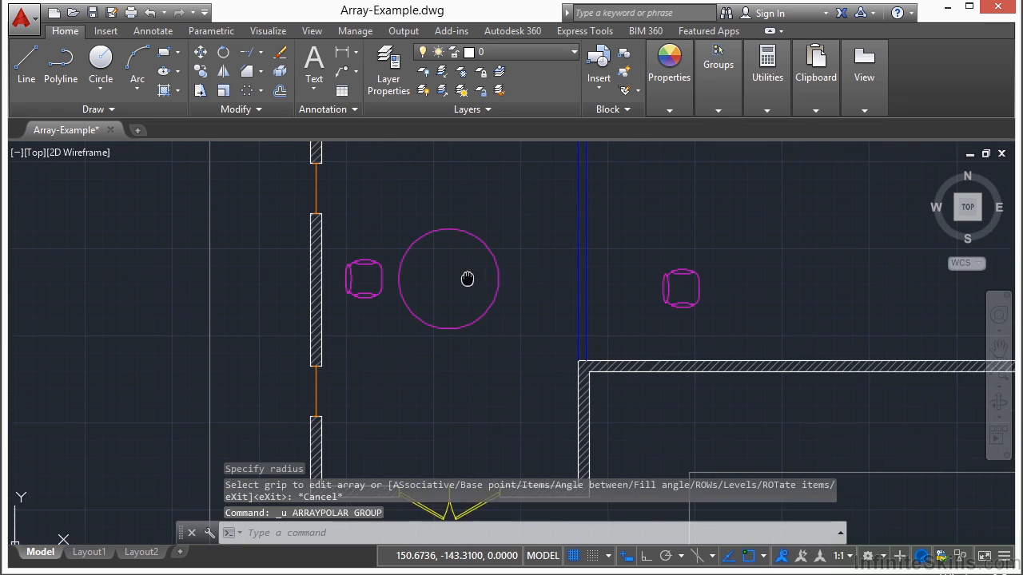
click(261, 91)
click(256, 176)
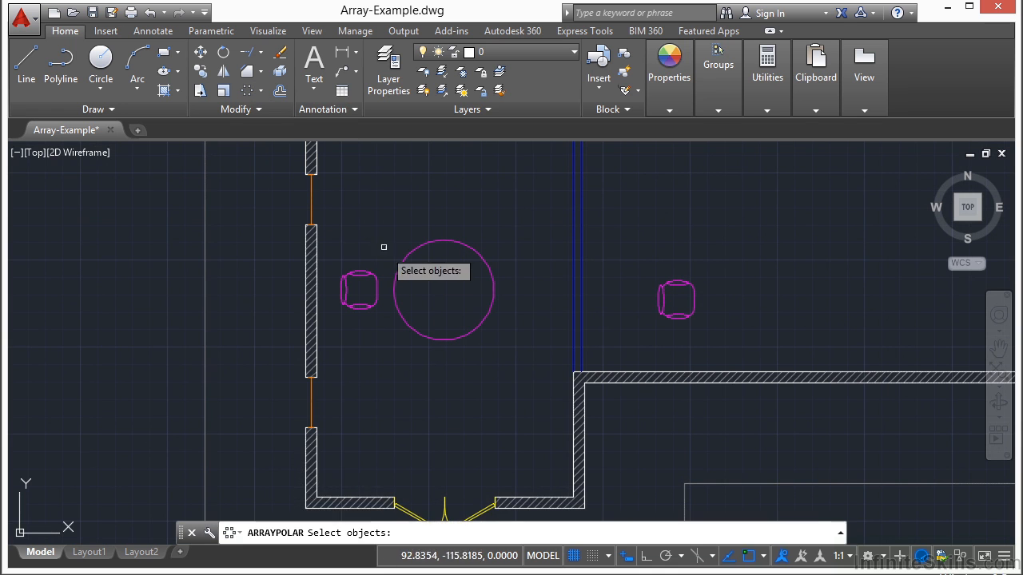
click(365, 274)
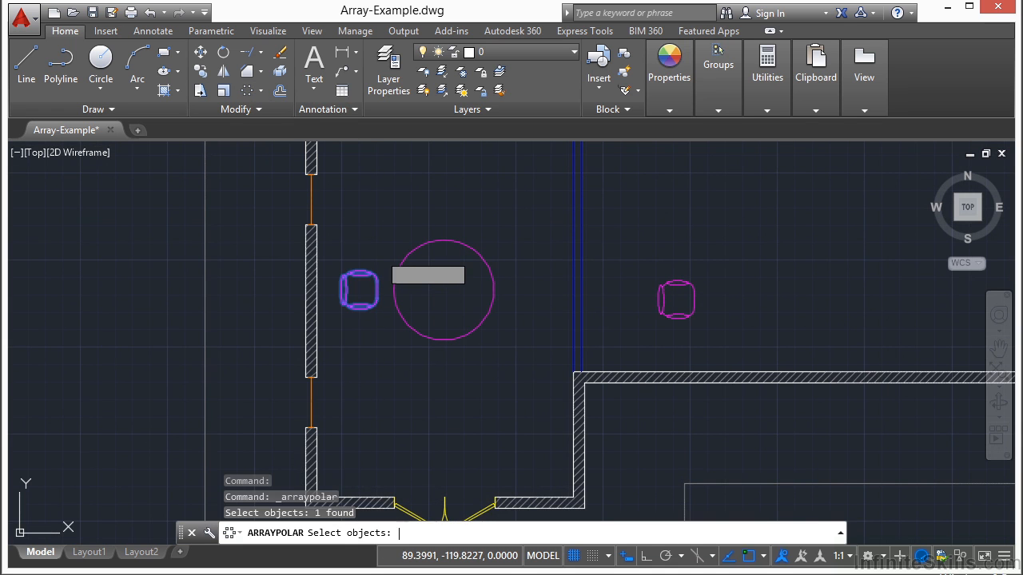
key(Return)
text(cen)
key(Return)
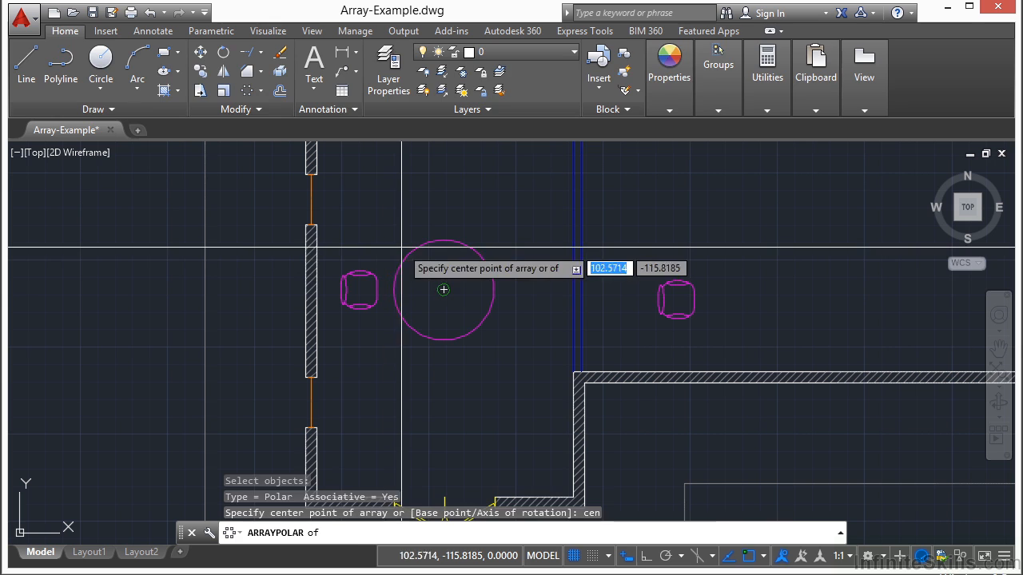
click(438, 288)
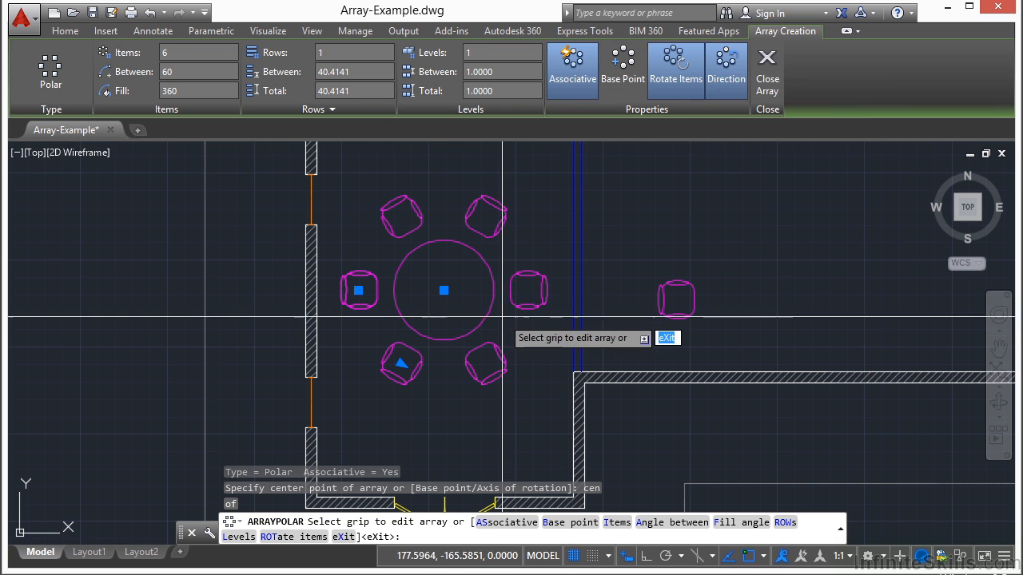
click(765, 80)
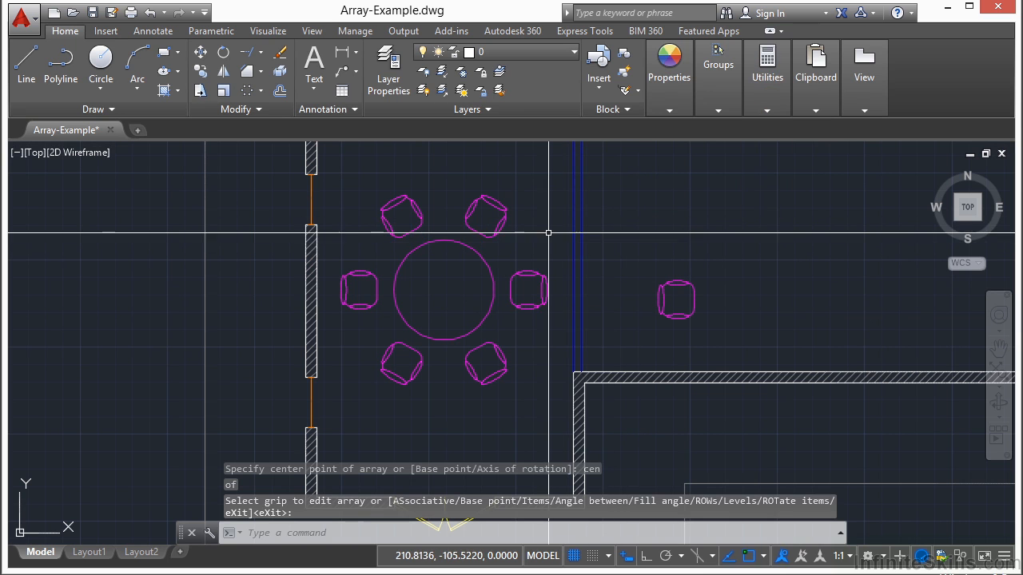
Set the chair array to 8 items, and set the angle between them to about 30 degrees in the drawing
click(530, 278)
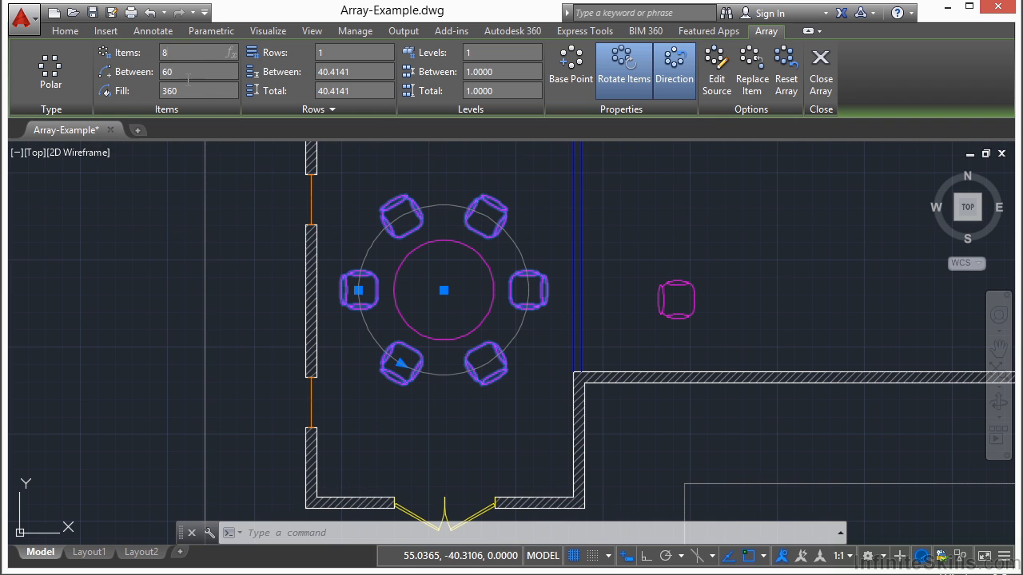
key(Return)
click(384, 350)
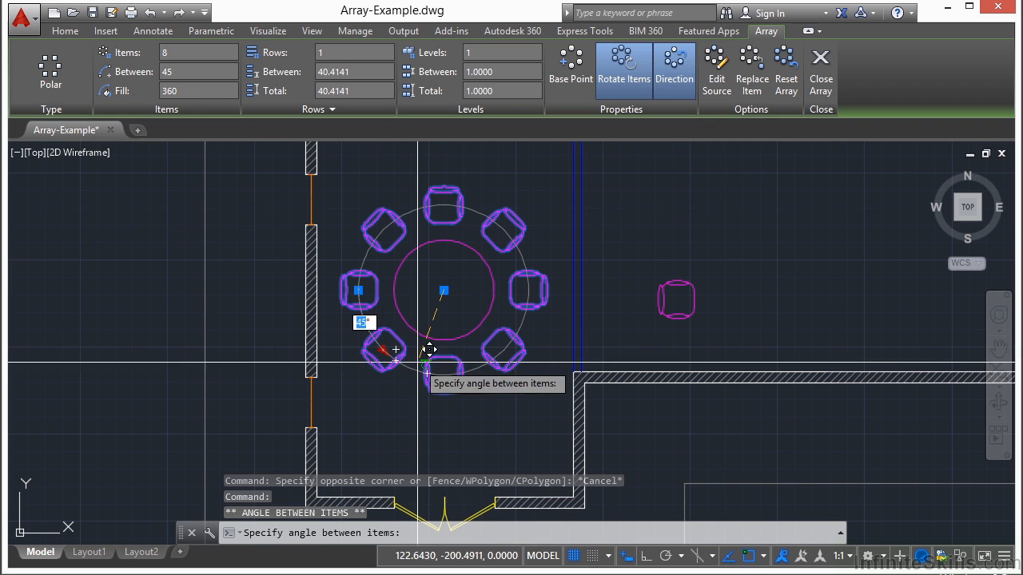
click(340, 351)
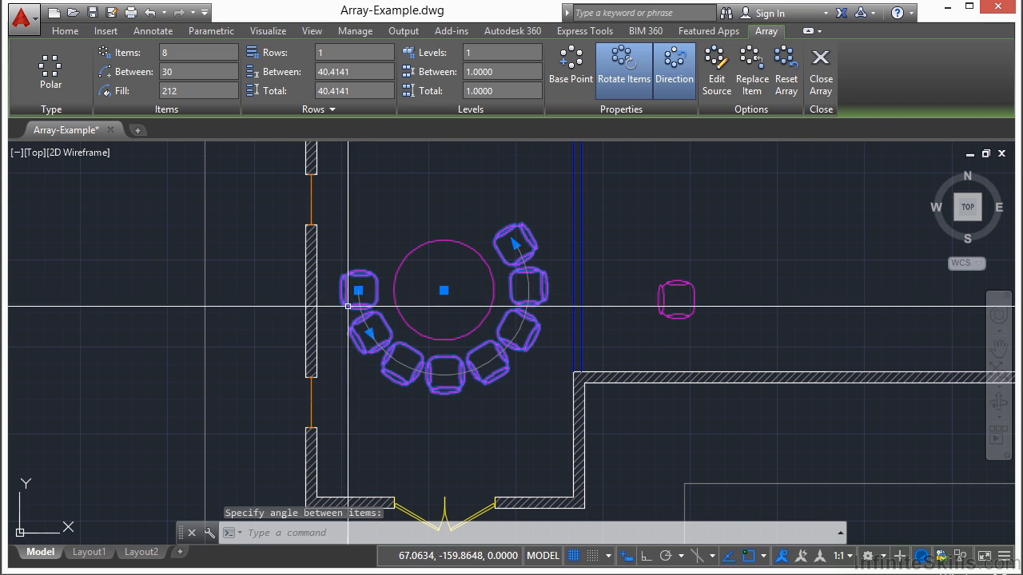
Stretch the chair array's radius outward beyond the hatched wall, and bring it back in around the table
click(358, 291)
click(258, 290)
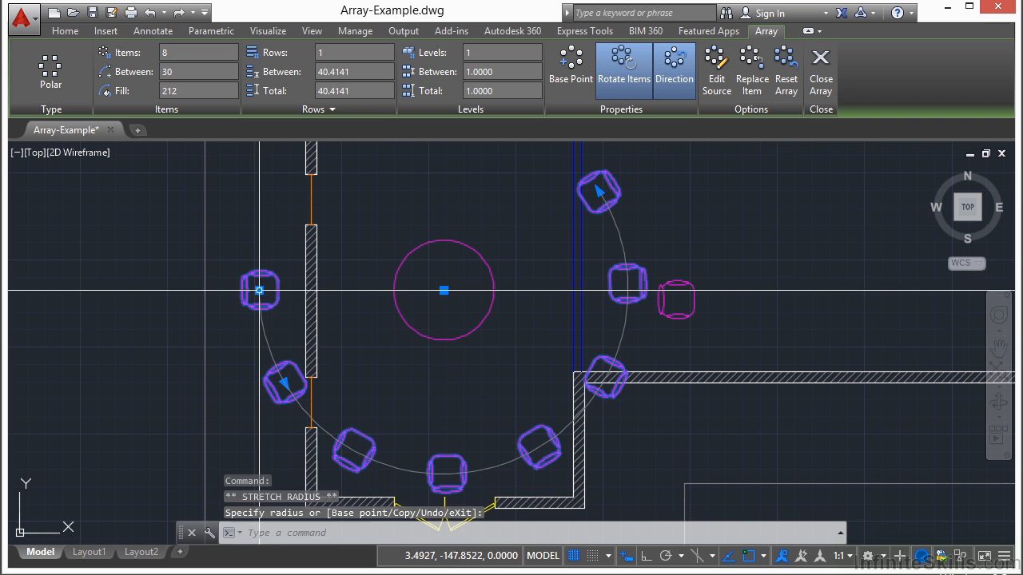
click(260, 290)
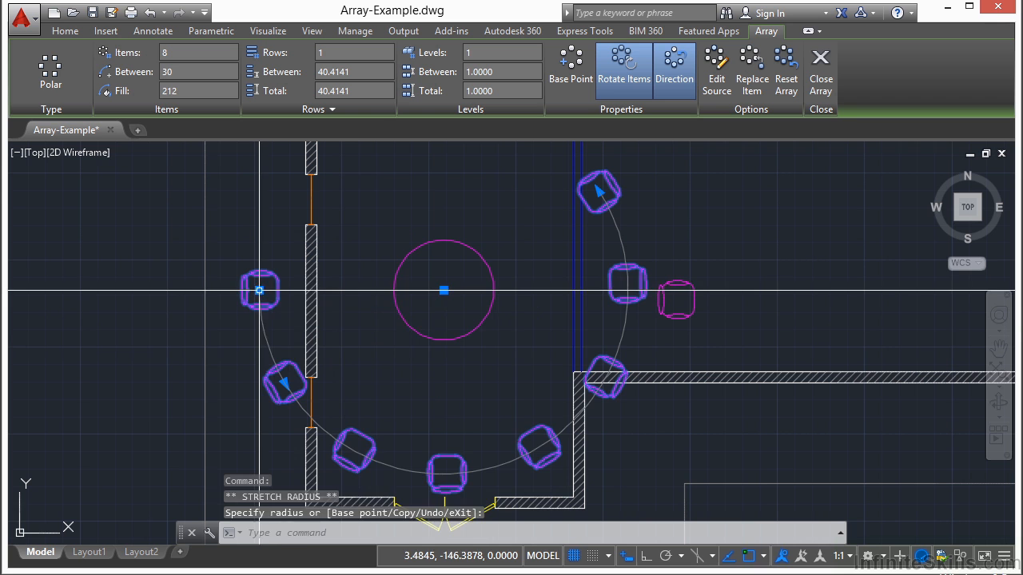
click(359, 290)
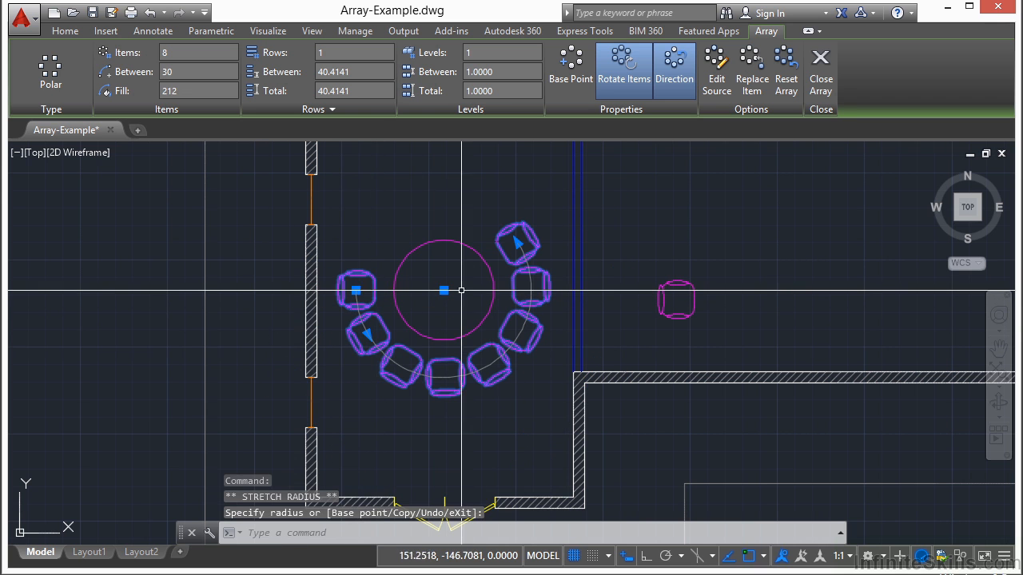
Move the chair array by its centre grip, placing it on the round table's centre point
key(space)
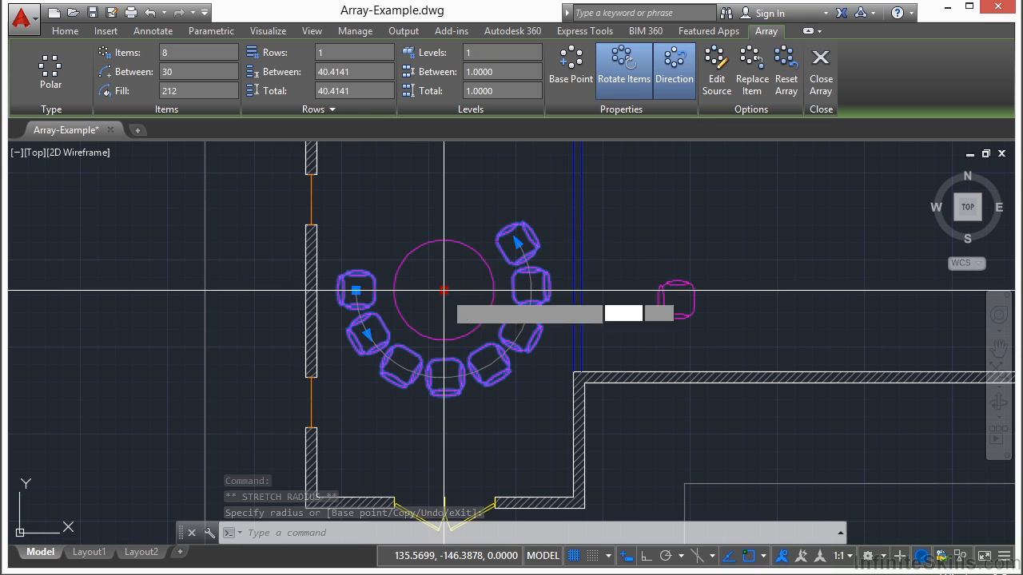
key(Return)
click(447, 240)
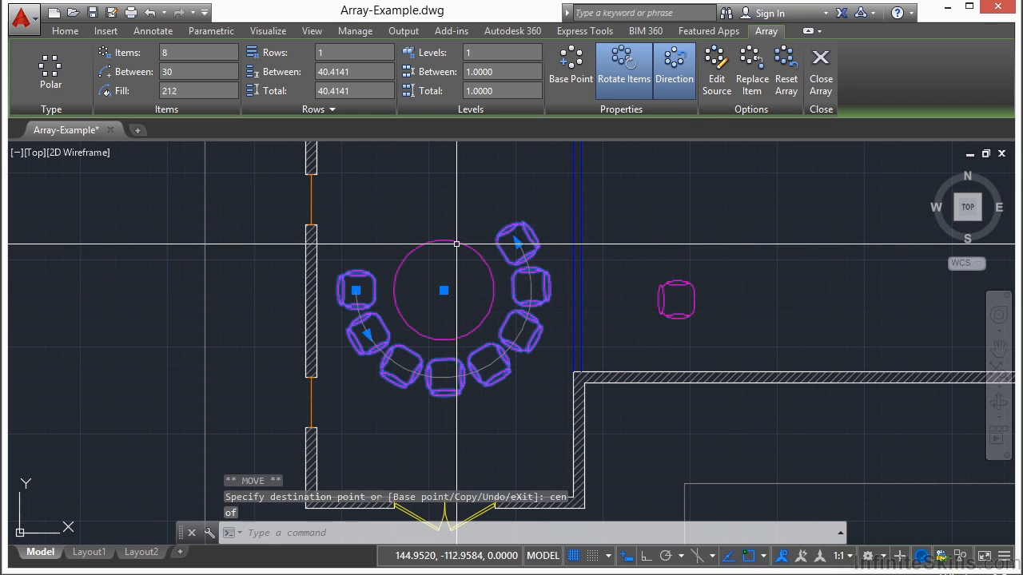
Set the chair array's row count to 4 by extending it outward from the first chair
mouse_move(355, 290)
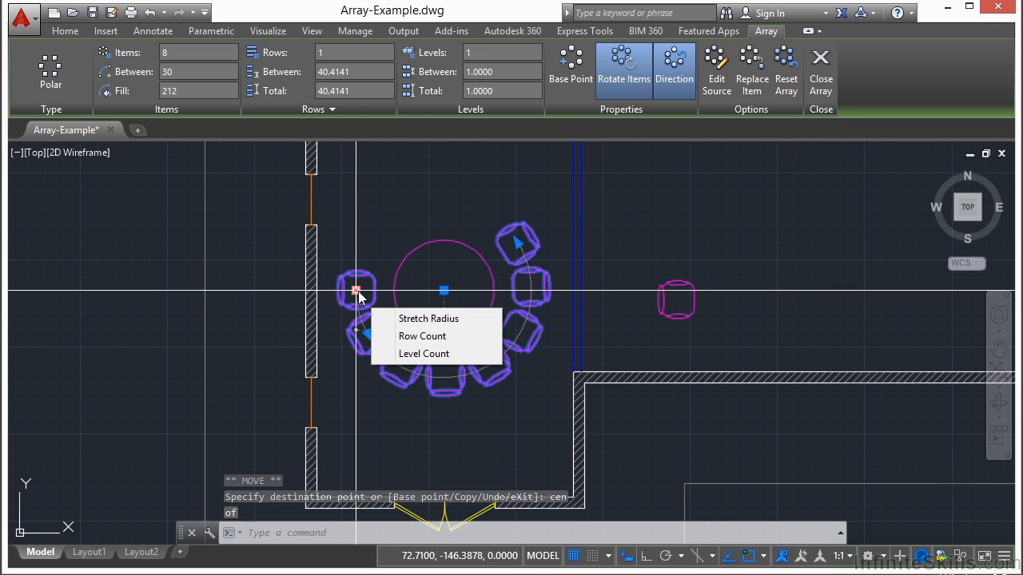
click(447, 336)
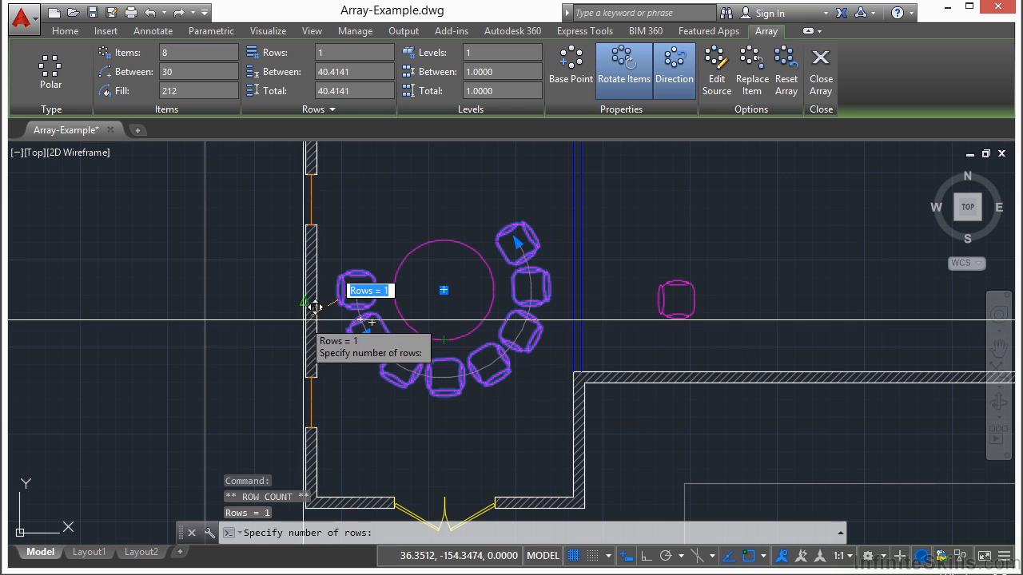
click(178, 292)
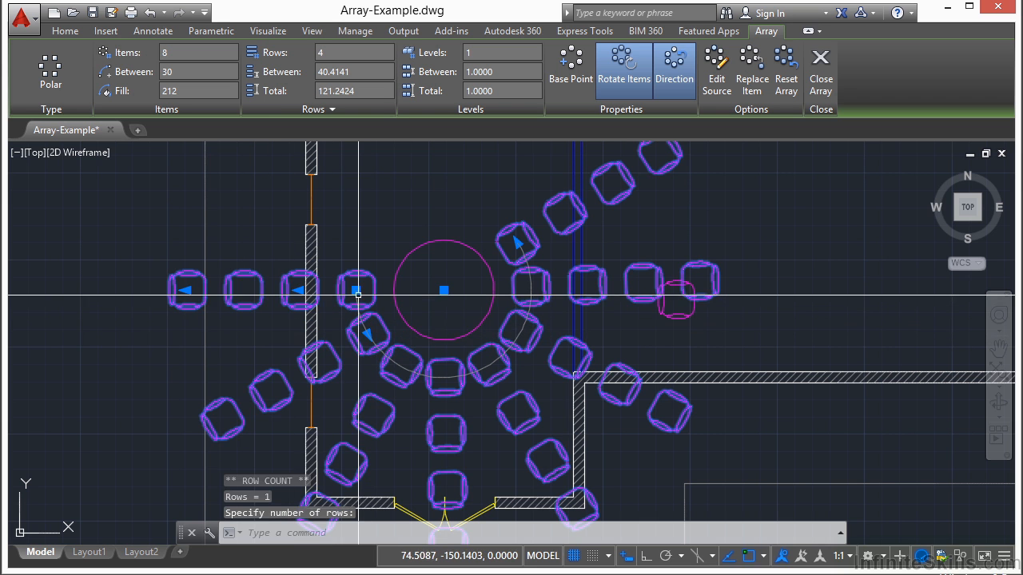
Reduce the chair array's radius so the inner chairs sit closer to the round table
mouse_move(357, 292)
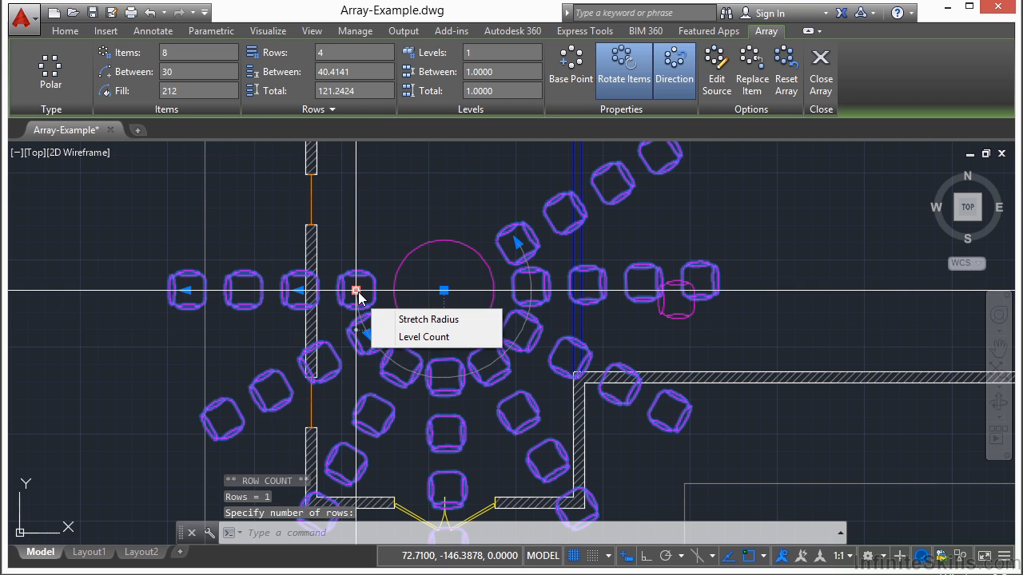
click(411, 320)
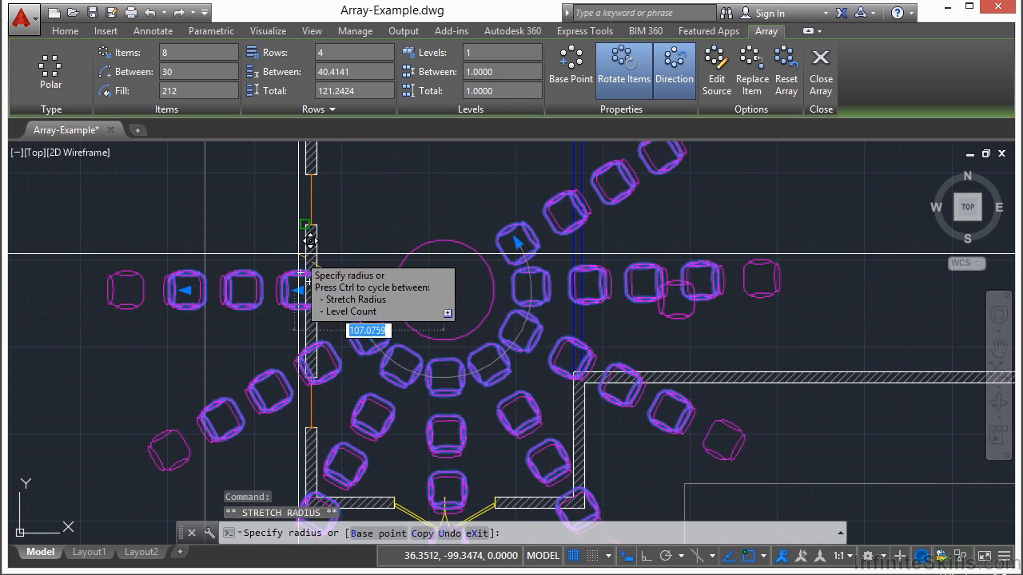
click(368, 290)
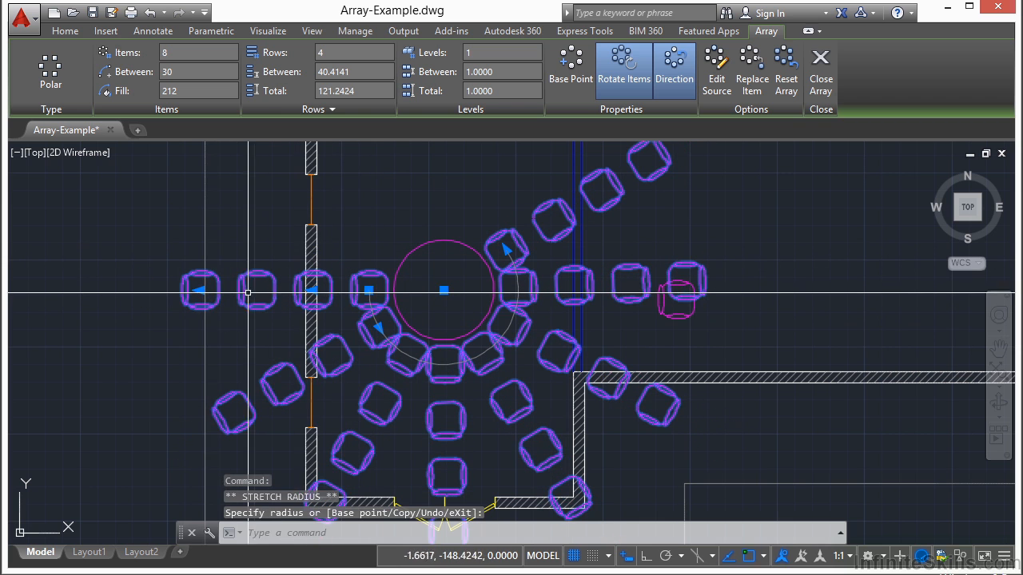
Reduce the chair array to a single row from its outermost chair, and deselect the array
click(198, 292)
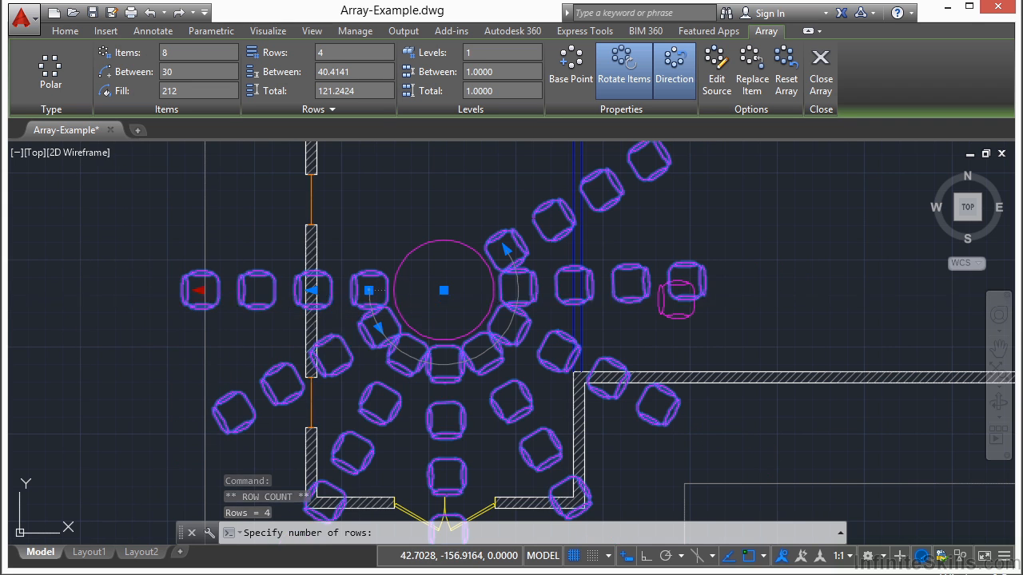
click(319, 290)
key(Escape)
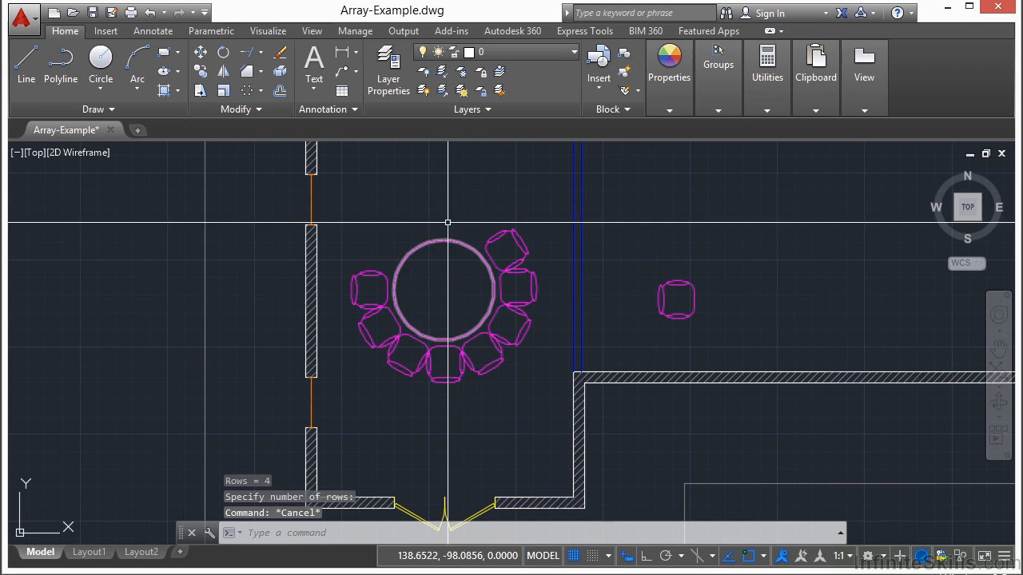